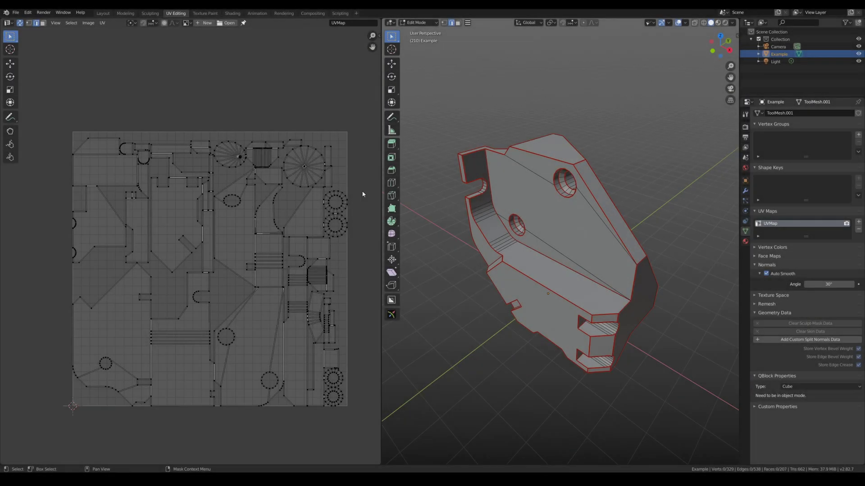
Step: Mark a lengthwise edge inside the larger round hole as a seam and unwrap the mesh again
{"action": "scroll", "coordinate": [241, 158], "scroll_direction": "up", "scroll_amount": 13}
{"action": "scroll", "coordinate": [567, 180], "scroll_direction": "up", "scroll_amount": 8}
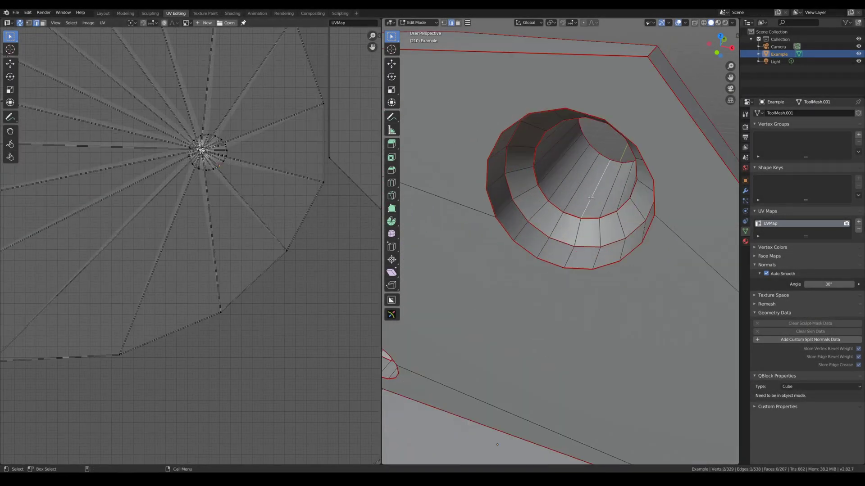
{"action": "left_click", "coordinate": [623, 156]}
{"action": "scroll", "coordinate": [624, 144], "scroll_direction": "down", "scroll_amount": 7}
{"action": "middle_click_drag", "start_coordinate": [624, 135], "coordinate": [610, 166]}
{"action": "left_click", "coordinate": [621, 147]}
{"action": "key", "text": "ctrl+e"}
{"action": "left_click", "coordinate": [622, 137]}
{"action": "left_click", "coordinate": [610, 166]}
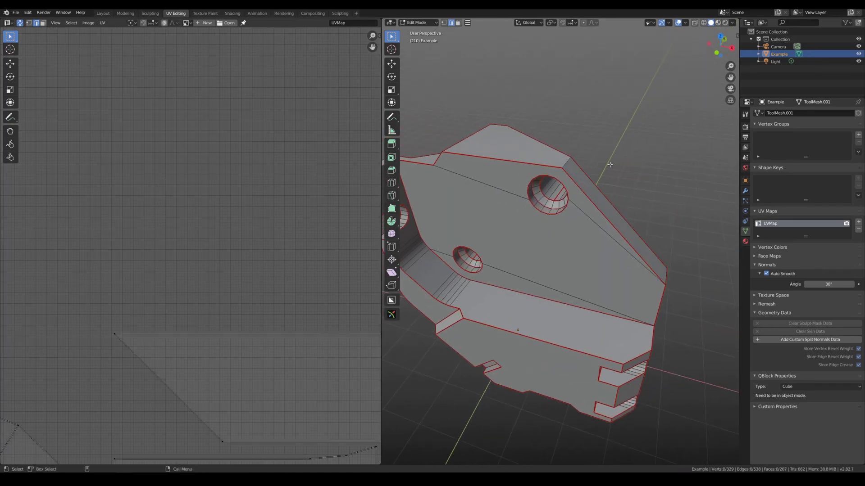
{"action": "scroll", "coordinate": [305, 149], "scroll_direction": "down", "scroll_amount": 13}
{"action": "middle_click_drag", "start_coordinate": [667, 189], "coordinate": [639, 191]}
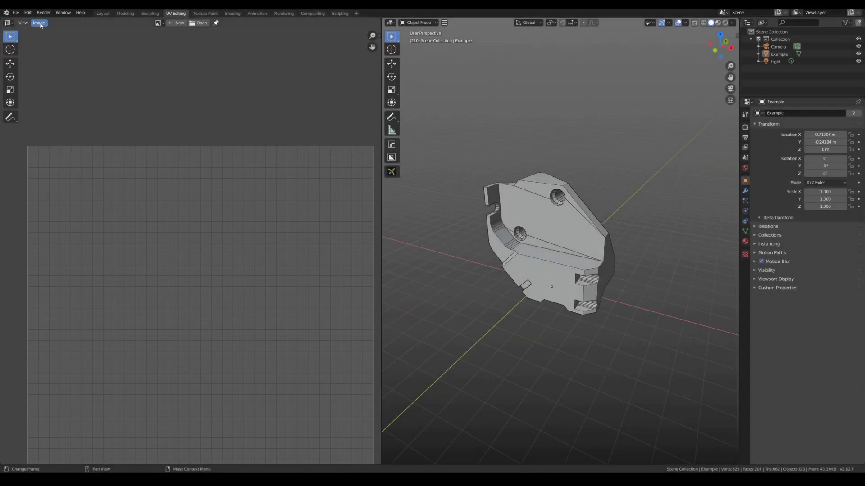
Step: Install the add-on from vy_UVSeams_V05.zip on the desktop and enable UV: vy UV Seams in the preferences
{"action": "left_click", "coordinate": [28, 13]}
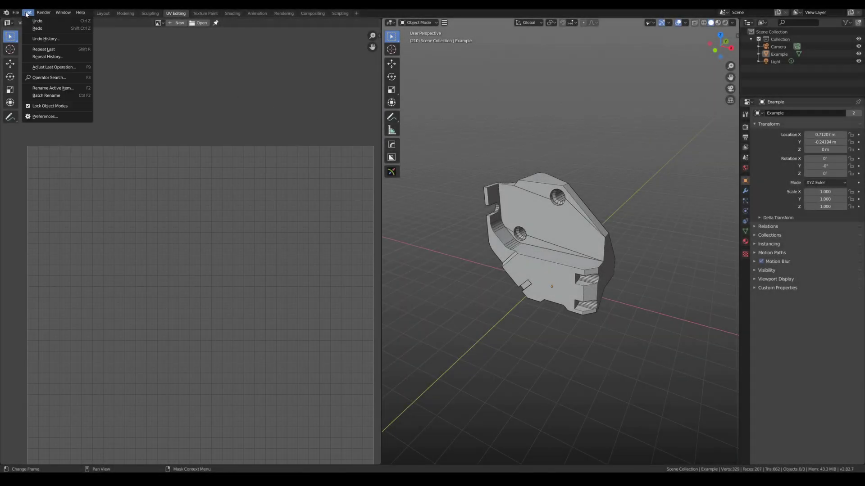
{"action": "left_click", "coordinate": [45, 116]}
{"action": "left_click_drag", "start_coordinate": [171, 28], "coordinate": [462, 118]}
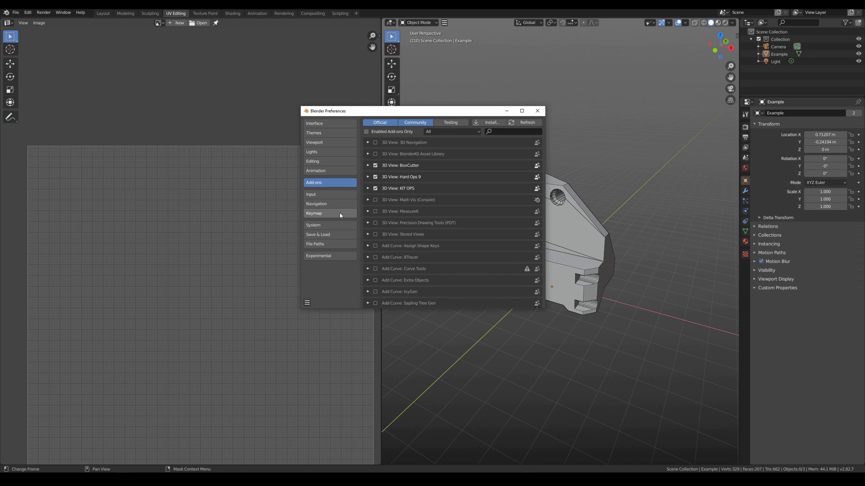
{"action": "left_click", "coordinate": [488, 122]}
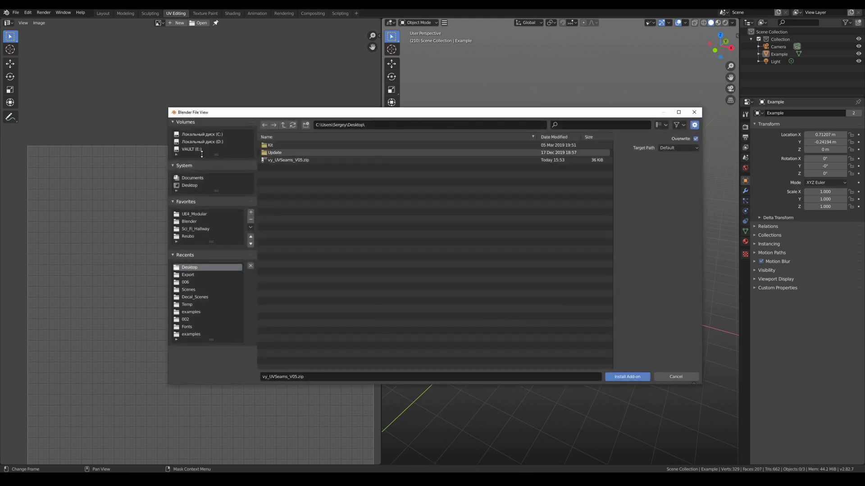
{"action": "left_click", "coordinate": [298, 160]}
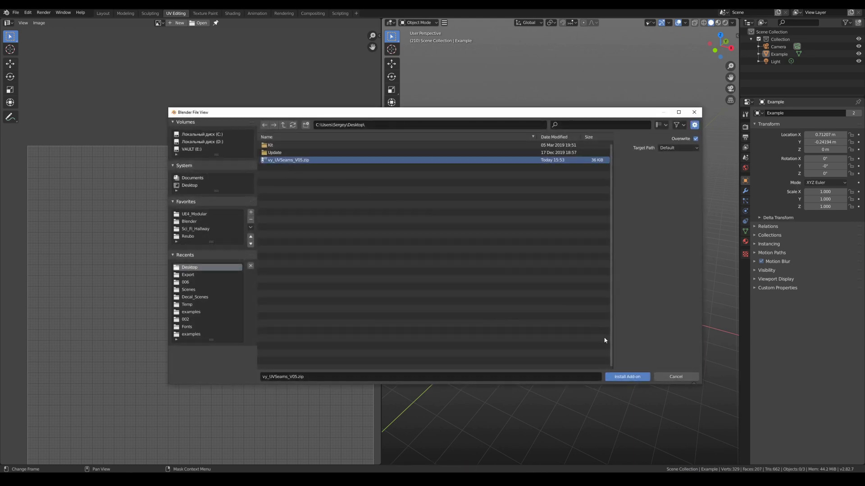
{"action": "left_click", "coordinate": [627, 377]}
{"action": "left_click", "coordinate": [376, 143]}
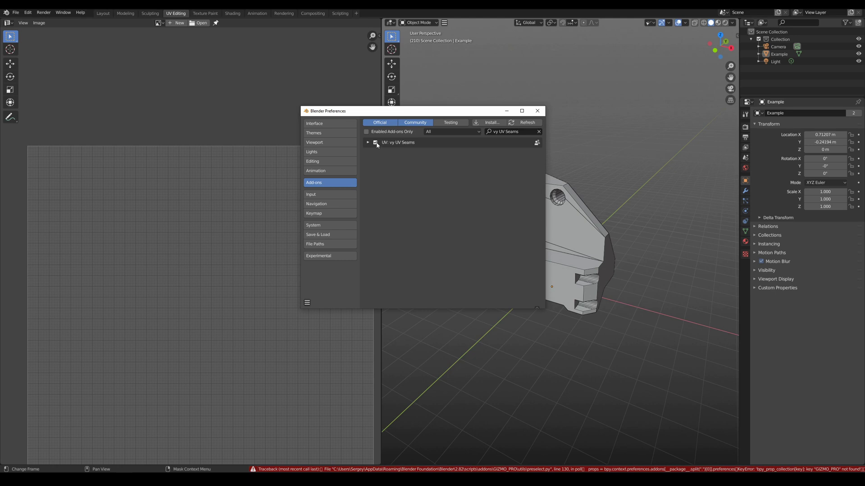
Step: Search the keymap for "UV" and inspect the vy UV Seams shortcut entry
{"action": "left_click", "coordinate": [333, 217]}
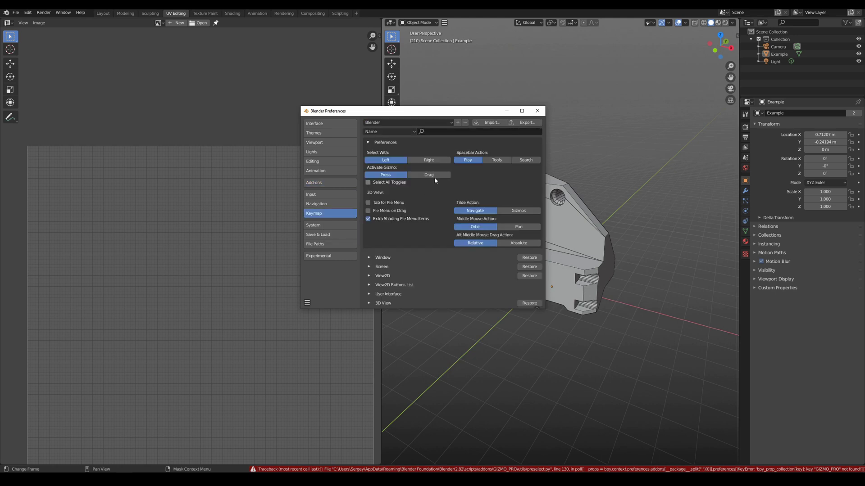
{"action": "left_click", "coordinate": [437, 132]}
{"action": "type", "text": "UV"}
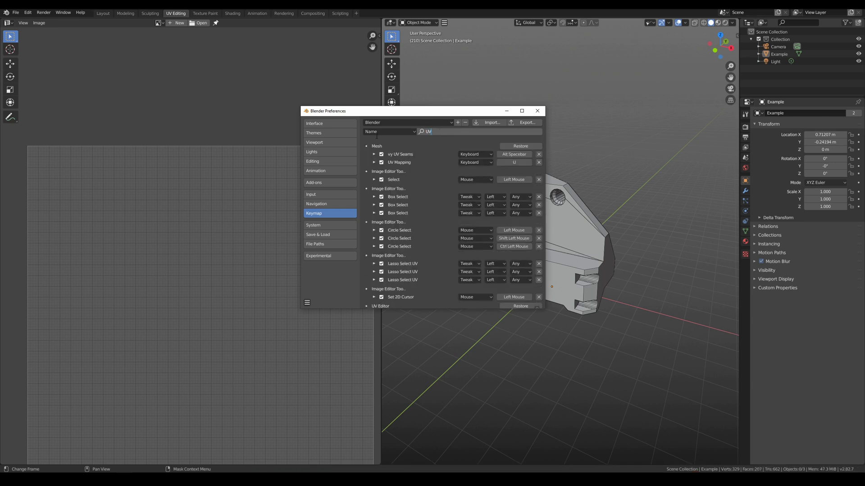
{"action": "left_click", "coordinate": [373, 155]}
{"action": "left_click", "coordinate": [373, 154]}
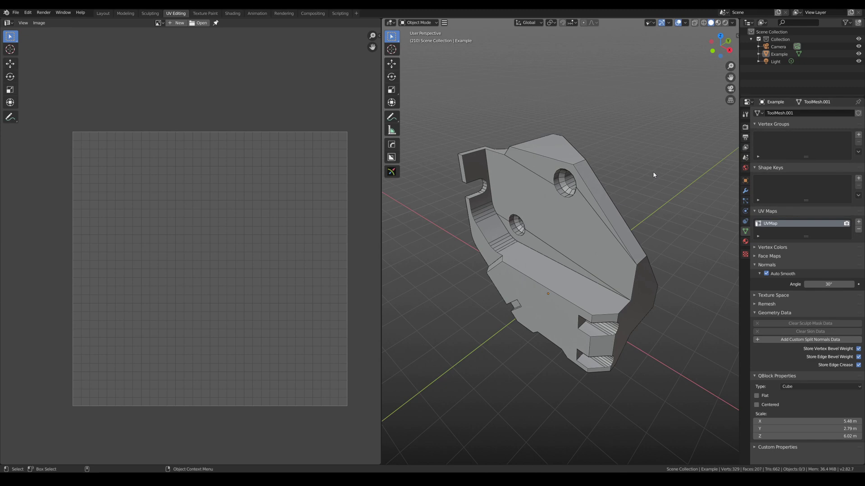
Step: Open the Example object in Edit Mode and enable selection sync between the UV editor and the 3D viewport
{"action": "left_click", "coordinate": [569, 186]}
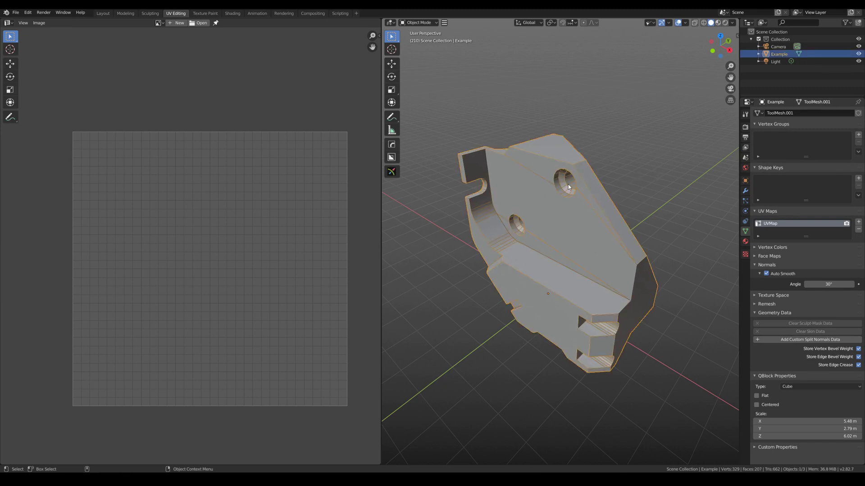
{"action": "key", "text": "Tab"}
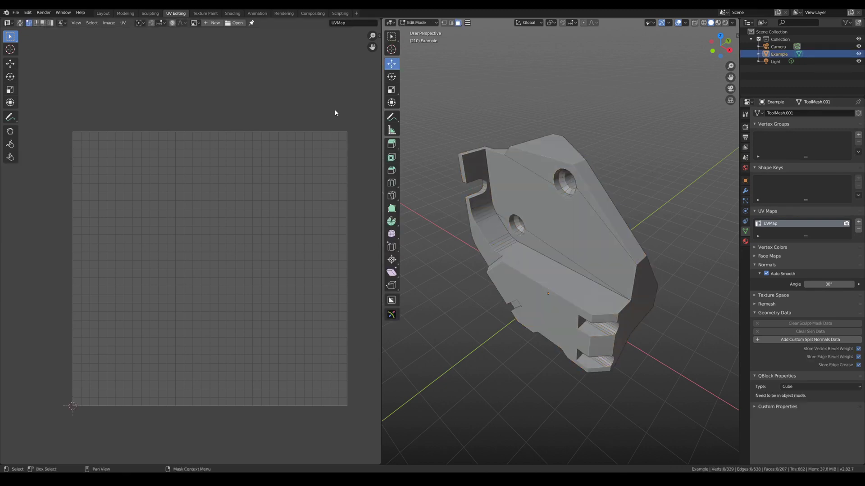
{"action": "left_click", "coordinate": [21, 24]}
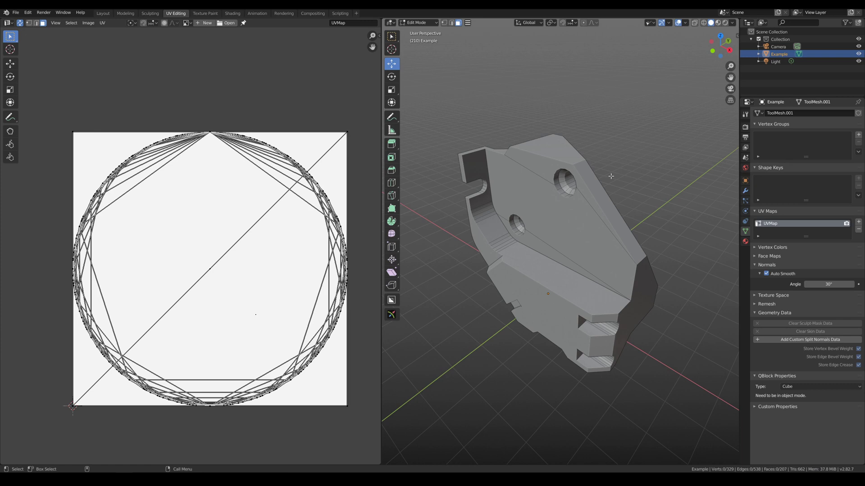
Step: Generate seams for the whole mesh with Auto Seams, clear the selection and unwrap the mesh
{"action": "key", "text": "shift+u"}
{"action": "left_click", "coordinate": [646, 150]}
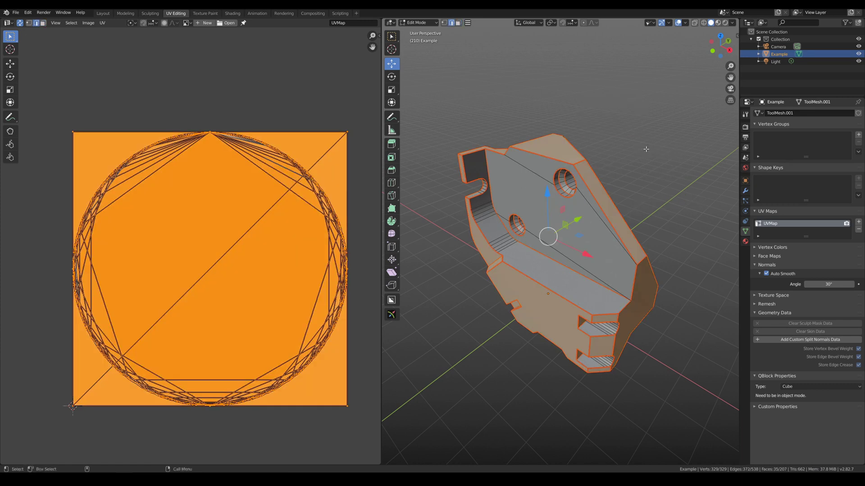
{"action": "key", "text": "w"}
{"action": "left_click", "coordinate": [630, 154]}
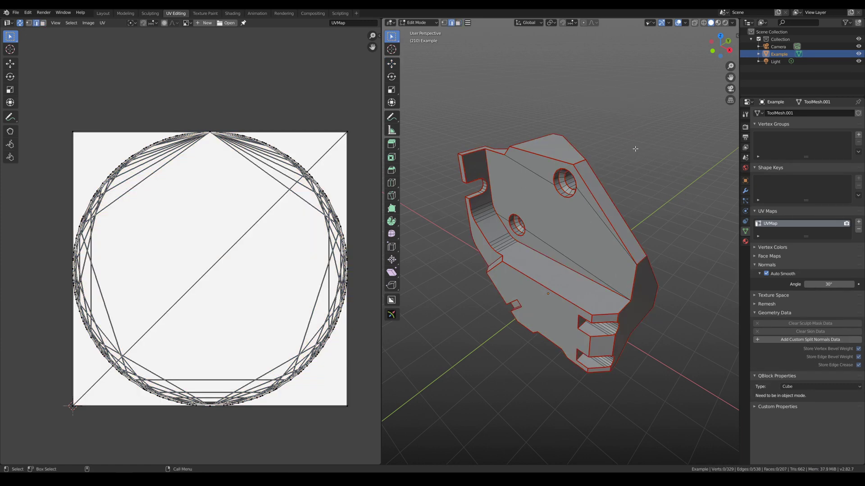
{"action": "key", "text": "a"}
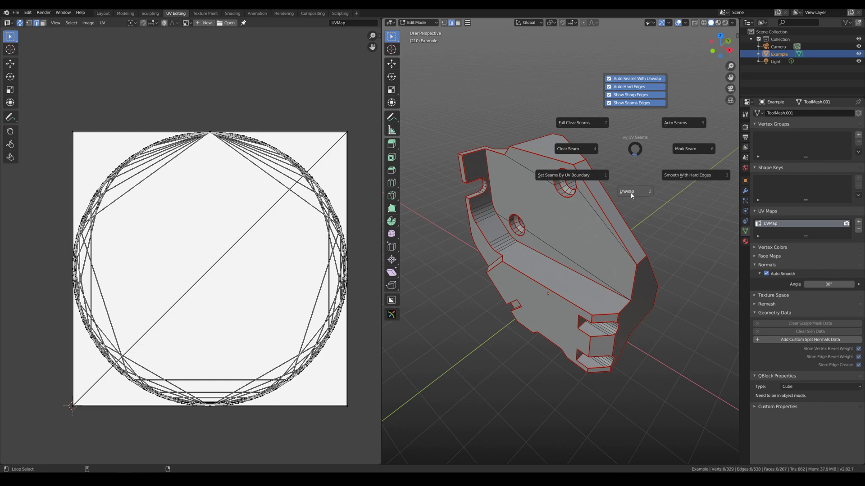
{"action": "left_click", "coordinate": [630, 192]}
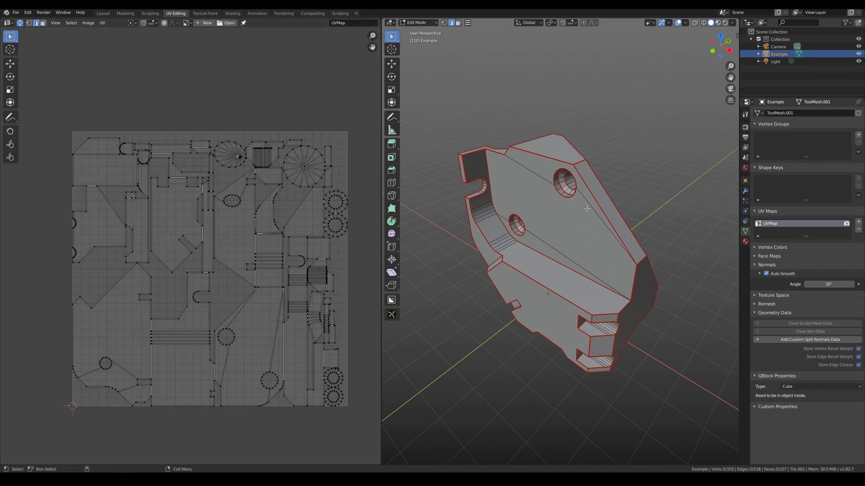
Step: Mark one lengthwise wall edge inside each of the two round holes as a seam
{"action": "scroll", "coordinate": [562, 199], "scroll_direction": "up", "scroll_amount": 1}
{"action": "mouse_move", "coordinate": [562, 198]}
{"action": "middle_mouse_down"}
{"action": "mouse_move", "coordinate": [523, 201]}
{"action": "mouse_move", "coordinate": [562, 197]}
{"action": "middle_mouse_up"}
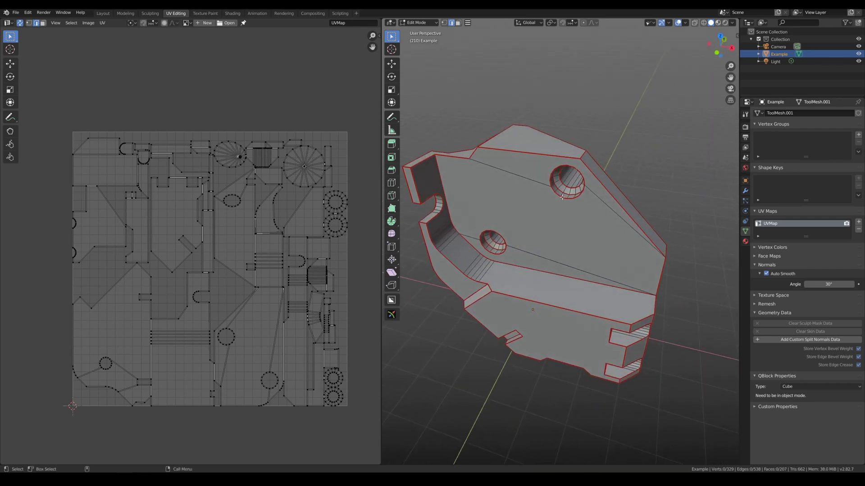
{"action": "scroll", "coordinate": [236, 158], "scroll_direction": "up", "scroll_amount": 10}
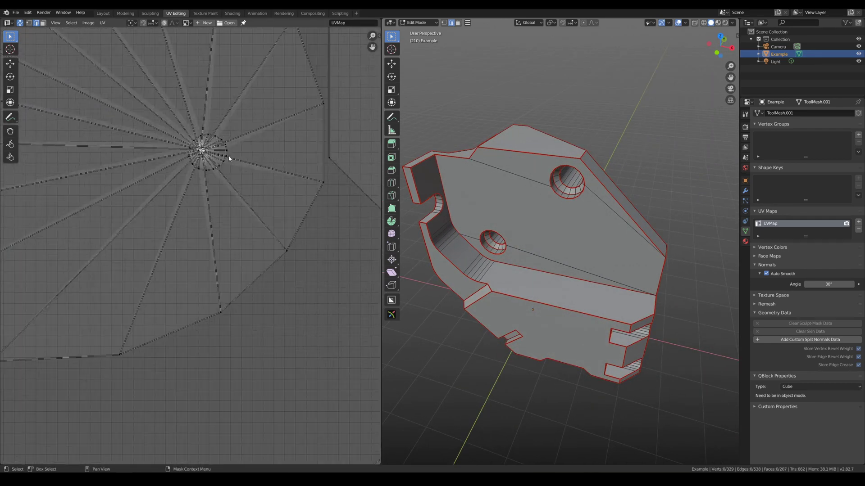
{"action": "scroll", "coordinate": [567, 182], "scroll_direction": "up", "scroll_amount": 8}
{"action": "left_click", "coordinate": [594, 189]}
{"action": "middle_click_drag", "start_coordinate": [594, 189], "coordinate": [560, 200]}
{"action": "scroll", "coordinate": [581, 175], "scroll_direction": "down", "scroll_amount": 2}
{"action": "scroll", "coordinate": [581, 174], "scroll_direction": "down", "scroll_amount": 5}
{"action": "scroll", "coordinate": [588, 151], "scroll_direction": "up", "scroll_amount": 2}
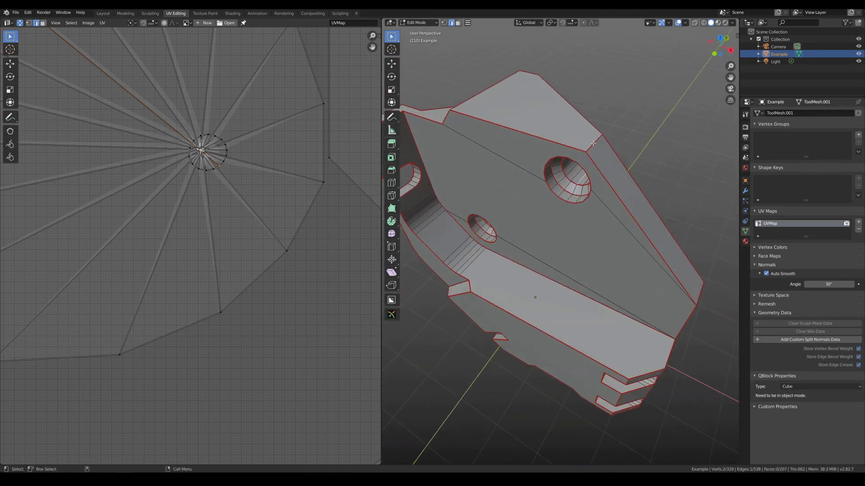
{"action": "middle_click_drag", "start_coordinate": [585, 181], "coordinate": [613, 155]}
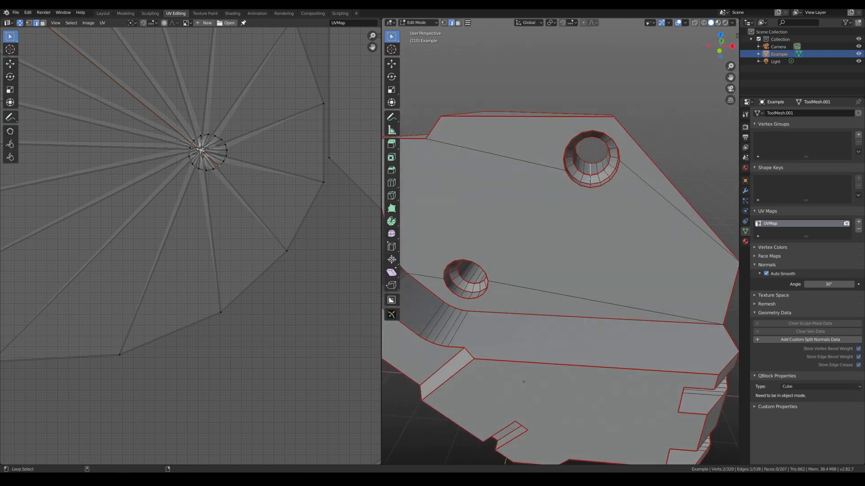
{"action": "middle_click_drag", "start_coordinate": [507, 246], "coordinate": [517, 240], "text": "shift"}
{"action": "left_click", "coordinate": [483, 270], "text": "shift"}
{"action": "middle_click_drag", "start_coordinate": [585, 203], "coordinate": [576, 213], "text": "shift"}
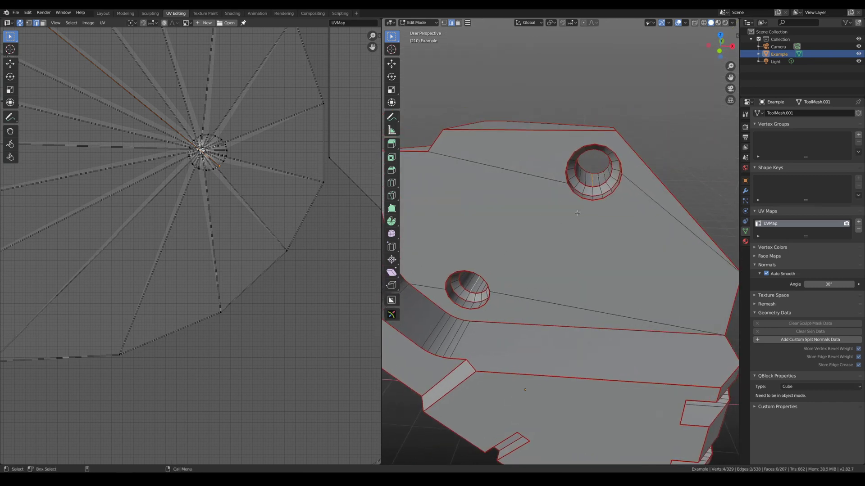
{"action": "key", "text": "alt+u"}
{"action": "left_click", "coordinate": [641, 210]}
{"action": "middle_click_drag", "start_coordinate": [675, 141], "coordinate": [622, 149]}
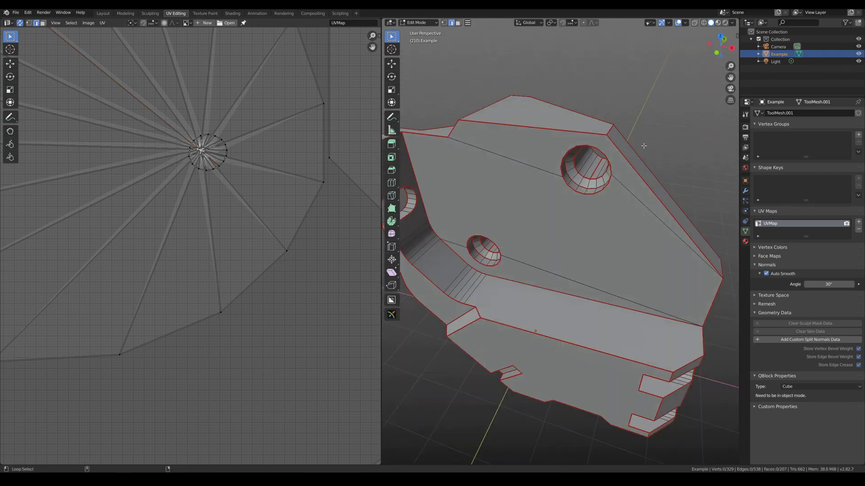
Step: Unwrap the whole mesh again using the added hole seams
{"action": "key", "text": "alt+u"}
{"action": "left_click", "coordinate": [555, 146]}
{"action": "left_click", "coordinate": [630, 131]}
{"action": "scroll", "coordinate": [629, 131], "scroll_direction": "down", "scroll_amount": 1}
{"action": "middle_click_drag", "start_coordinate": [623, 143], "coordinate": [595, 157], "text": "shift"}
{"action": "left_click", "coordinate": [626, 129]}
{"action": "key", "text": "alt+u"}
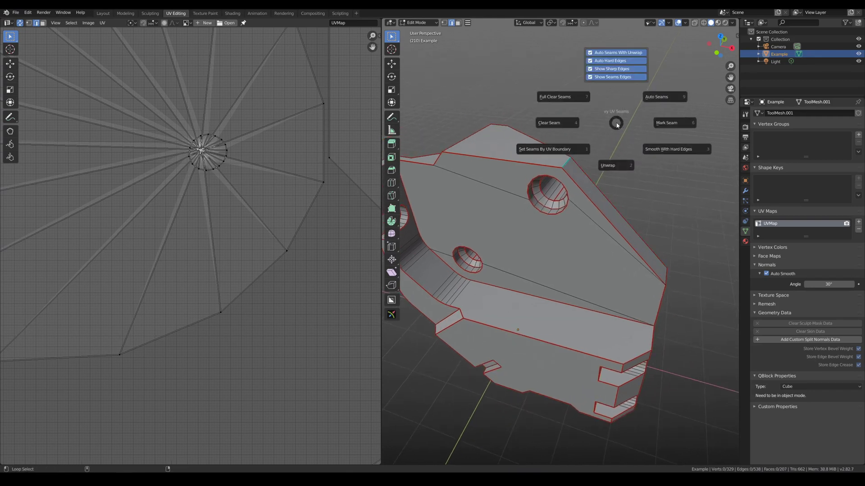
{"action": "left_click", "coordinate": [613, 165]}
{"action": "scroll", "coordinate": [309, 205], "scroll_direction": "down", "scroll_amount": 10}
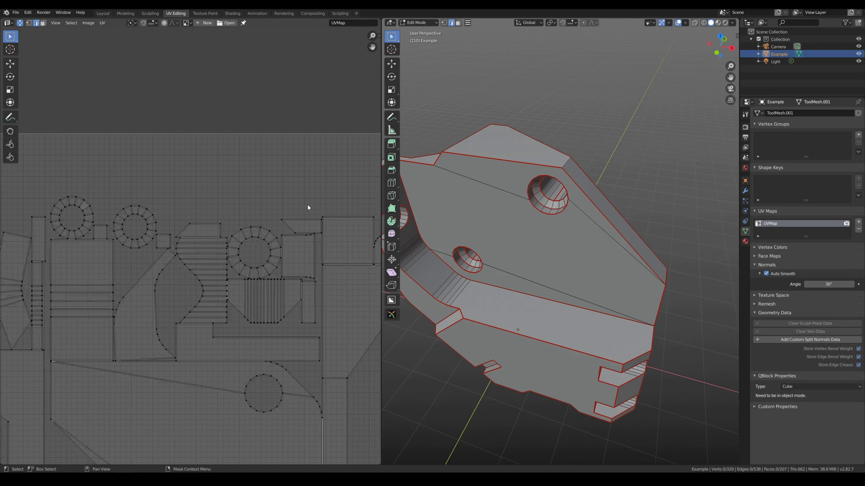
{"action": "middle_click_drag", "start_coordinate": [307, 205], "coordinate": [298, 147]}
Step: Select the lower front face, both notches' faces and the three narrow end faces beside them, and unwrap them as one island
{"action": "middle_click_drag", "start_coordinate": [537, 197], "coordinate": [500, 176]}
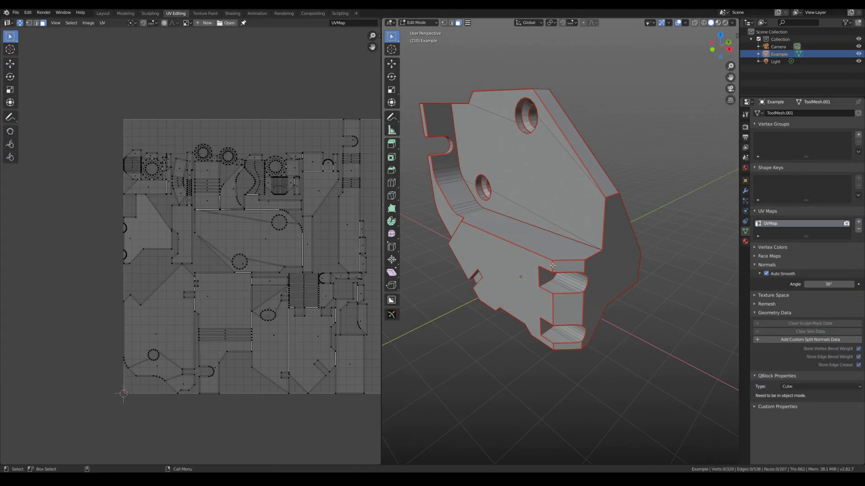
{"action": "scroll", "coordinate": [548, 266], "scroll_direction": "up", "scroll_amount": 2}
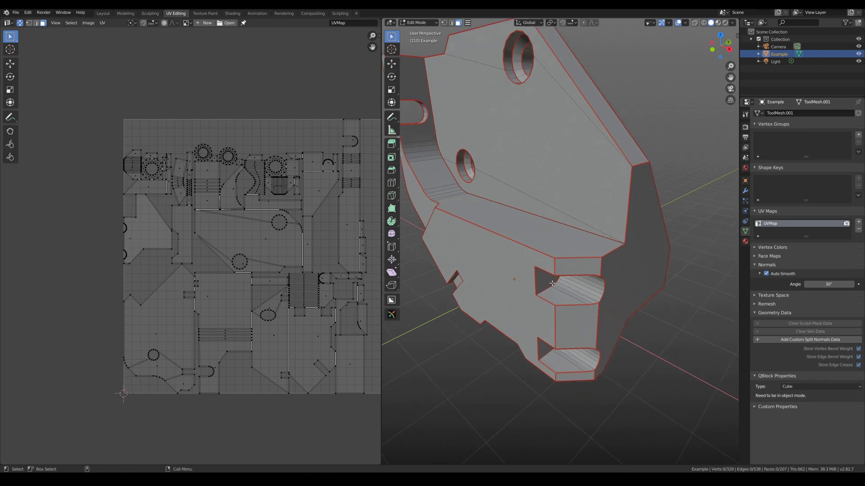
{"action": "middle_click_drag", "start_coordinate": [552, 284], "coordinate": [553, 274]}
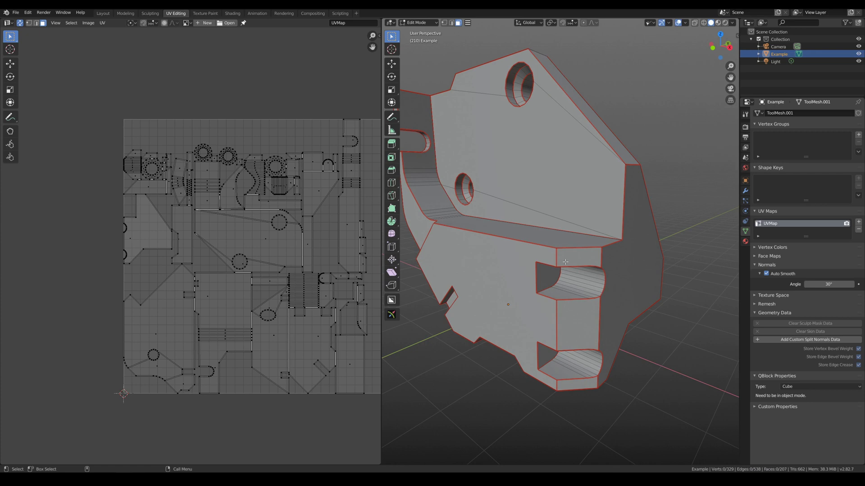
{"action": "left_click", "coordinate": [547, 277]}
{"action": "left_click", "coordinate": [546, 356], "text": "shift"}
{"action": "key", "text": "ctrl+KP_Add"}
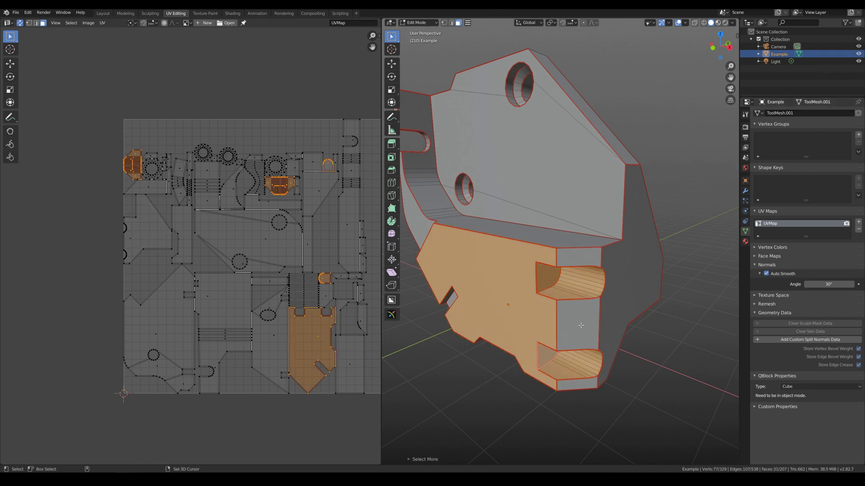
{"action": "left_click", "coordinate": [581, 325], "text": "shift"}
{"action": "left_click", "coordinate": [578, 258], "text": "shift"}
{"action": "left_click", "coordinate": [577, 388], "text": "shift"}
{"action": "middle_click_drag", "start_coordinate": [576, 343], "coordinate": [575, 273]}
{"action": "key", "text": "alt+u"}
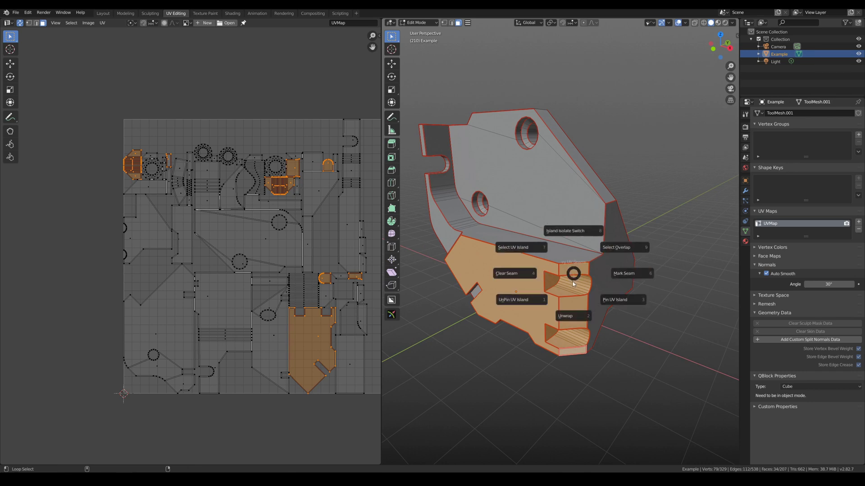
{"action": "left_click", "coordinate": [569, 317]}
{"action": "scroll", "coordinate": [283, 179], "scroll_direction": "up", "scroll_amount": 6}
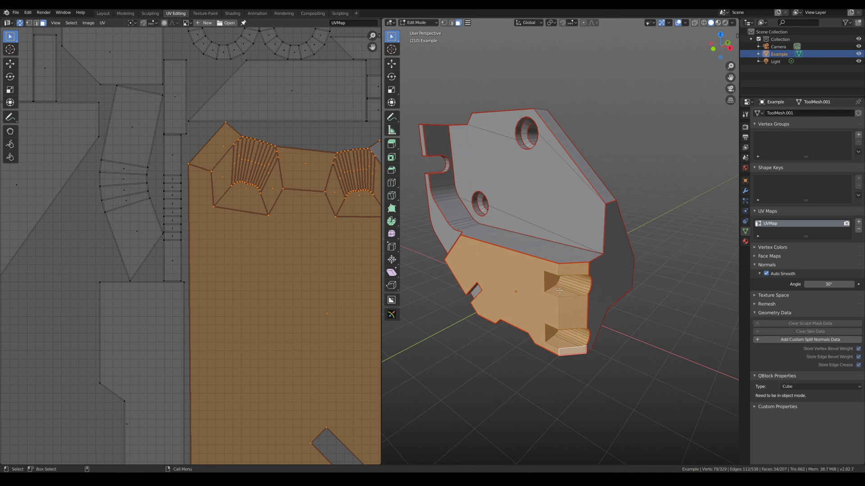
Step: Select the whole UV island from the face between the two notches, isolate that island and clear the selection
{"action": "middle_click_drag", "start_coordinate": [559, 291], "coordinate": [585, 318]}
{"action": "left_click", "coordinate": [586, 318]}
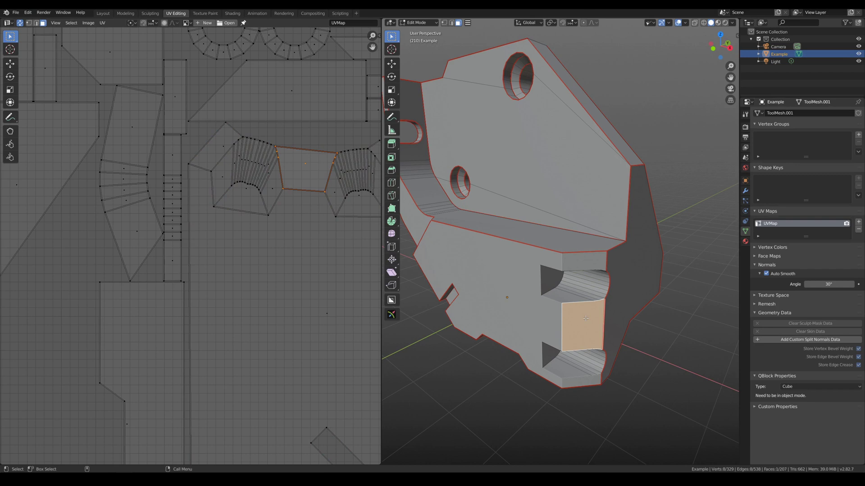
{"action": "key", "text": "alt+u"}
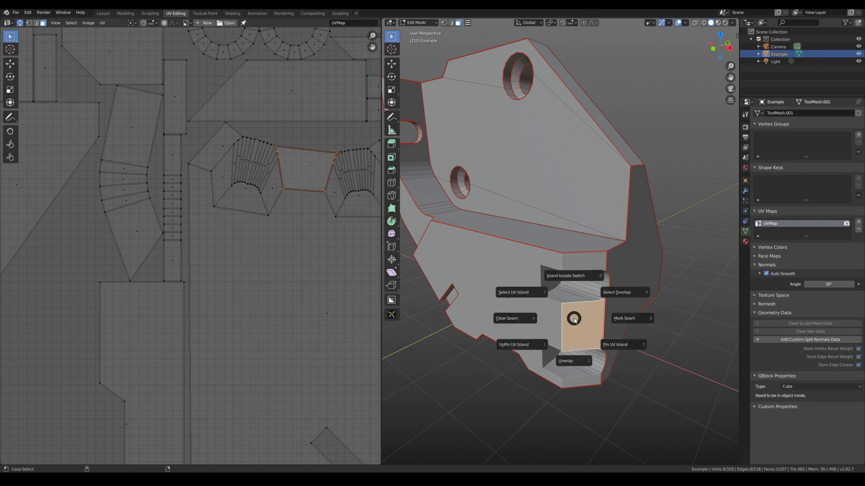
{"action": "left_click", "coordinate": [513, 288]}
{"action": "key", "text": "alt+u"}
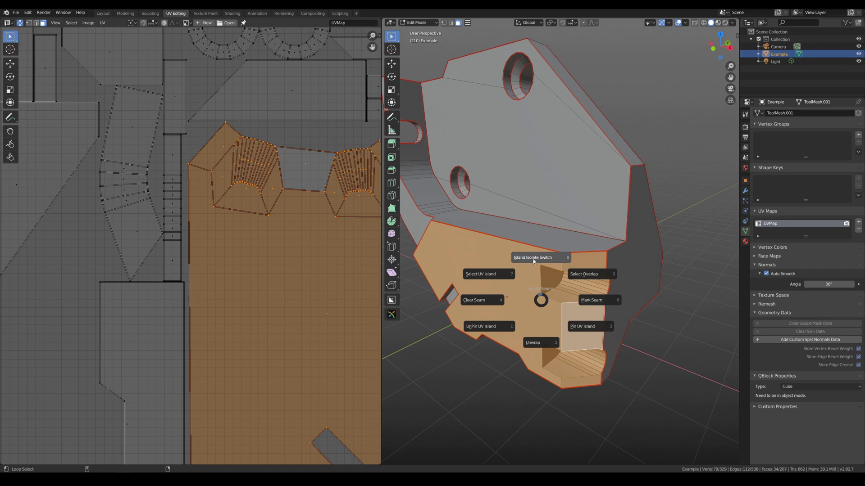
{"action": "left_click", "coordinate": [533, 258]}
{"action": "key", "text": "alt+a"}
Step: Select the flat inner end face of both notches and unwrap the two faces as a separate island
{"action": "middle_click_drag", "start_coordinate": [533, 259], "coordinate": [553, 241]}
{"action": "scroll", "coordinate": [554, 224], "scroll_direction": "up", "scroll_amount": 3}
{"action": "left_click", "coordinate": [552, 224]}
{"action": "scroll", "coordinate": [550, 315], "scroll_direction": "down", "scroll_amount": 2}
{"action": "left_click", "coordinate": [550, 356], "text": "shift"}
{"action": "scroll", "coordinate": [294, 253], "scroll_direction": "down", "scroll_amount": 5}
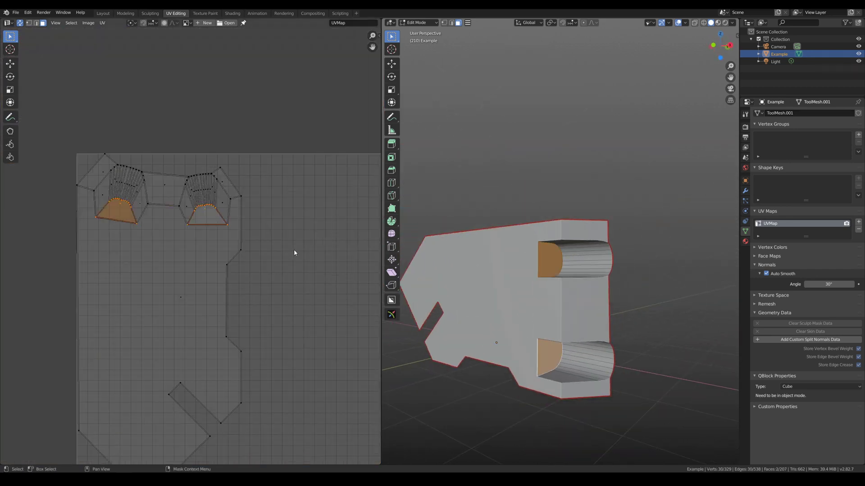
{"action": "middle_click_drag", "start_coordinate": [294, 253], "coordinate": [269, 186]}
{"action": "middle_click_drag", "start_coordinate": [610, 280], "coordinate": [642, 266], "text": "shift"}
{"action": "key", "text": "u"}
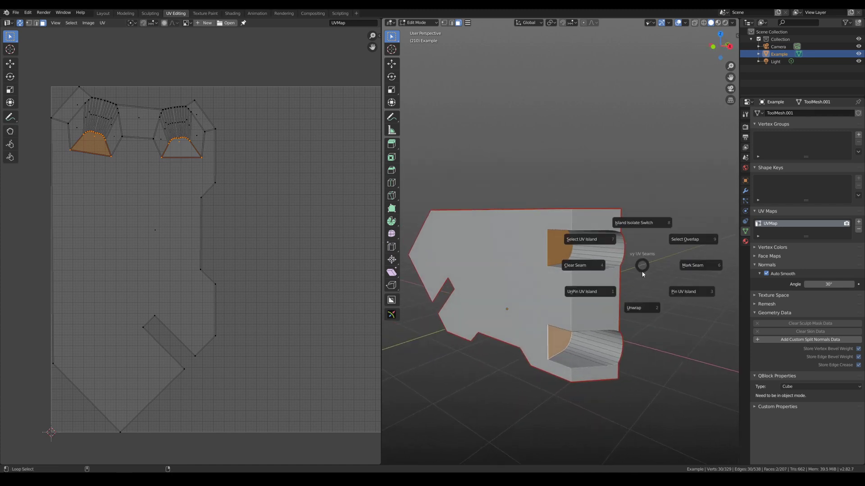
{"action": "left_click", "coordinate": [642, 307]}
Step: Select all wall faces of the lower notch, from its lower side around the curve to its upper side, and unwrap them
{"action": "scroll", "coordinate": [578, 374], "scroll_direction": "up", "scroll_amount": 3}
{"action": "left_click_drag", "start_coordinate": [579, 374], "coordinate": [608, 351]}
{"action": "middle_click_drag", "start_coordinate": [608, 351], "coordinate": [604, 330]}
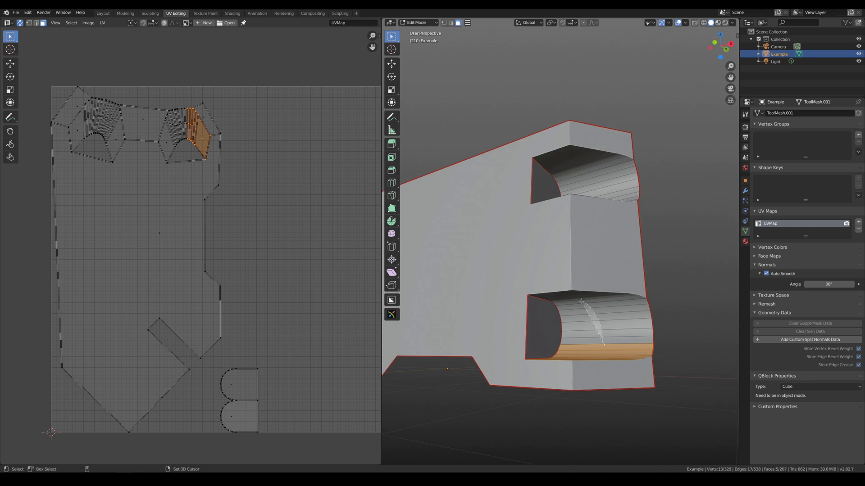
{"action": "left_click", "coordinate": [609, 307], "text": "ctrl"}
{"action": "left_click", "coordinate": [574, 298], "text": "ctrl"}
{"action": "key", "text": "u"}
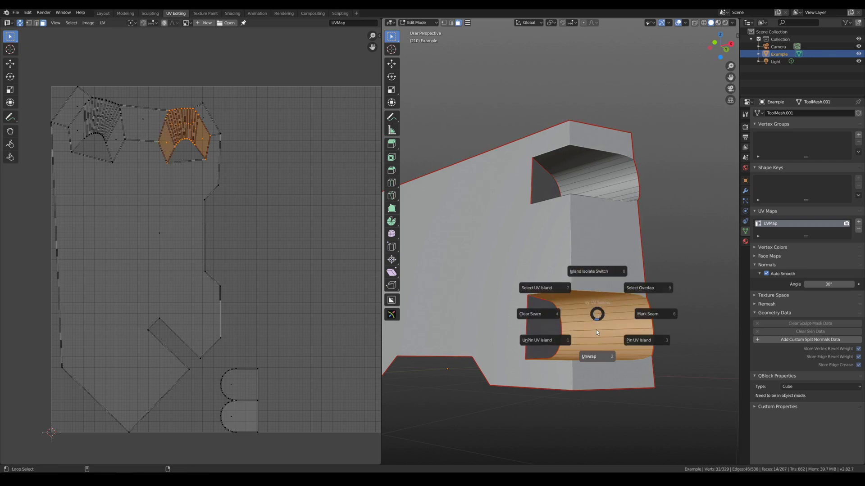
{"action": "left_click", "coordinate": [596, 337]}
Step: Select all wall faces of the upper notch, unwrap them as their own island and clear the selection
{"action": "middle_click_drag", "start_coordinate": [611, 197], "coordinate": [606, 165]}
{"action": "left_click", "coordinate": [566, 220]}
{"action": "left_click", "coordinate": [615, 187], "text": "ctrl"}
{"action": "left_click", "coordinate": [573, 132], "text": "ctrl"}
{"action": "scroll", "coordinate": [596, 178], "scroll_direction": "down", "scroll_amount": 3}
{"action": "key", "text": "u"}
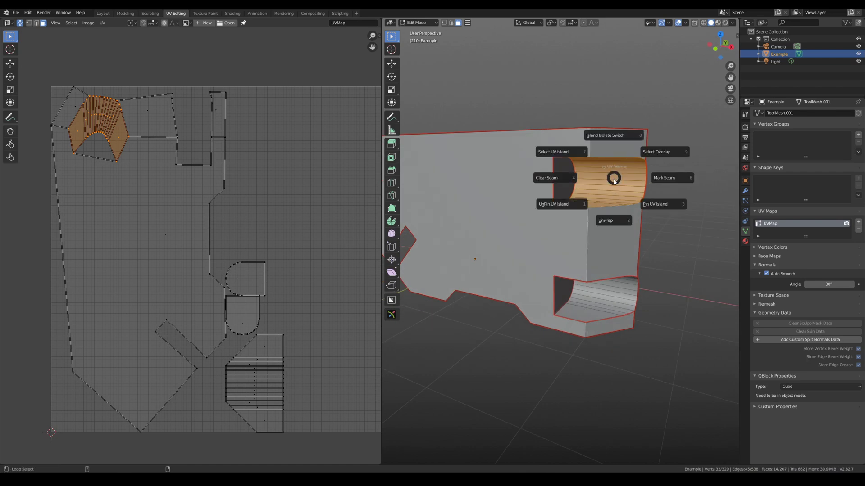
{"action": "left_click", "coordinate": [614, 221]}
{"action": "key", "text": "alt+a"}
Step: Select the narrow end face above the upper notch, switch off island isolation to bring back the full mesh, and clear the selection
{"action": "scroll", "coordinate": [301, 266], "scroll_direction": "down", "scroll_amount": 4}
{"action": "scroll", "coordinate": [303, 261], "scroll_direction": "up", "scroll_amount": 3}
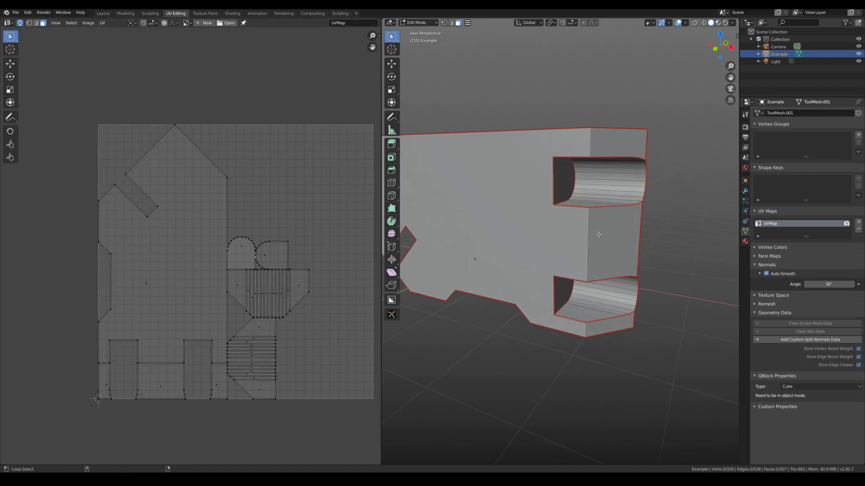
{"action": "middle_click_drag", "start_coordinate": [586, 252], "coordinate": [576, 256]}
{"action": "left_click", "coordinate": [577, 198]}
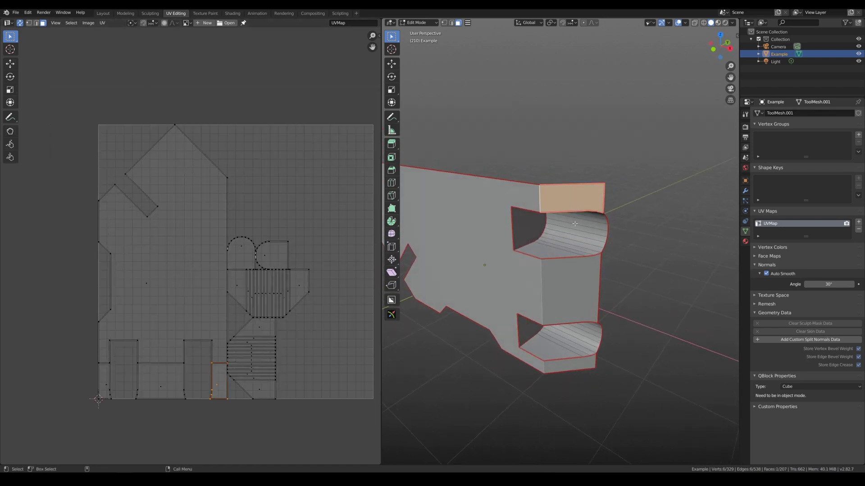
{"action": "scroll", "coordinate": [576, 218], "scroll_direction": "down", "scroll_amount": 1}
{"action": "middle_click_drag", "start_coordinate": [576, 217], "coordinate": [583, 231], "text": "shift"}
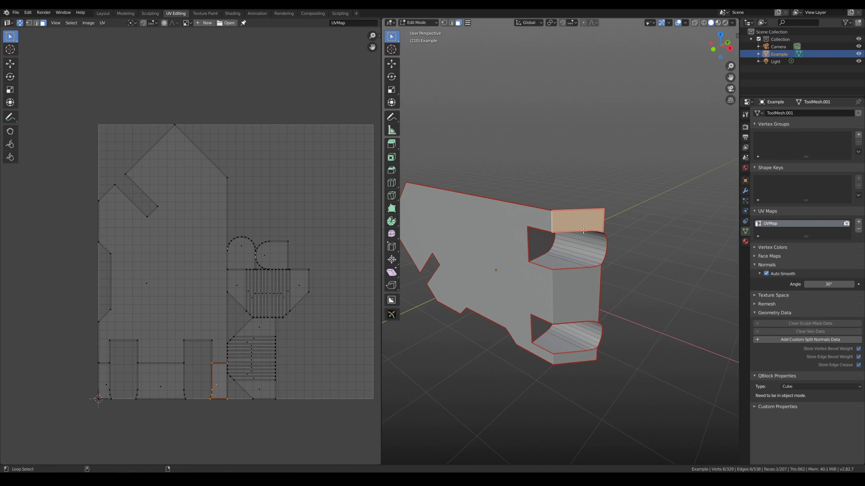
{"action": "key", "text": "u"}
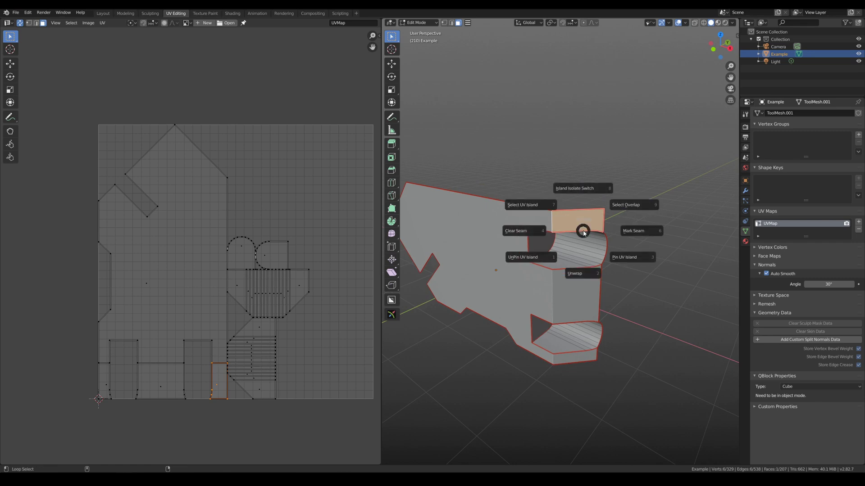
{"action": "left_click", "coordinate": [582, 189]}
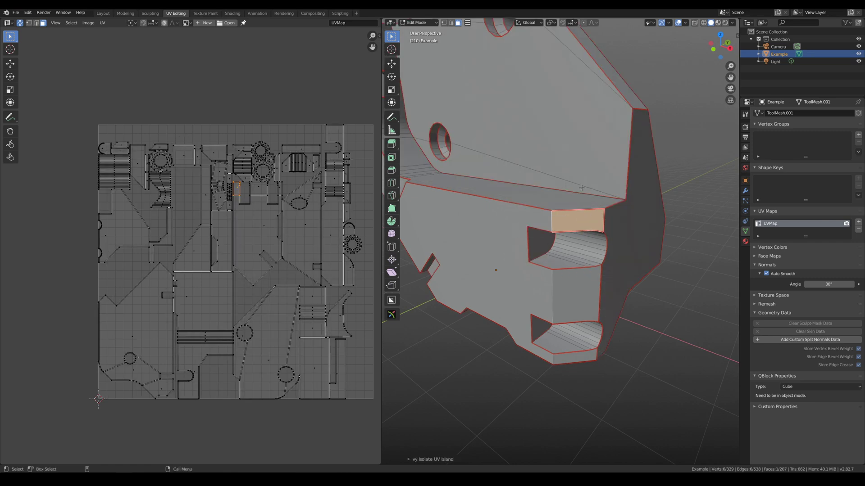
{"action": "left_click", "coordinate": [651, 352]}
{"action": "middle_click_drag", "start_coordinate": [625, 305], "coordinate": [632, 280]}
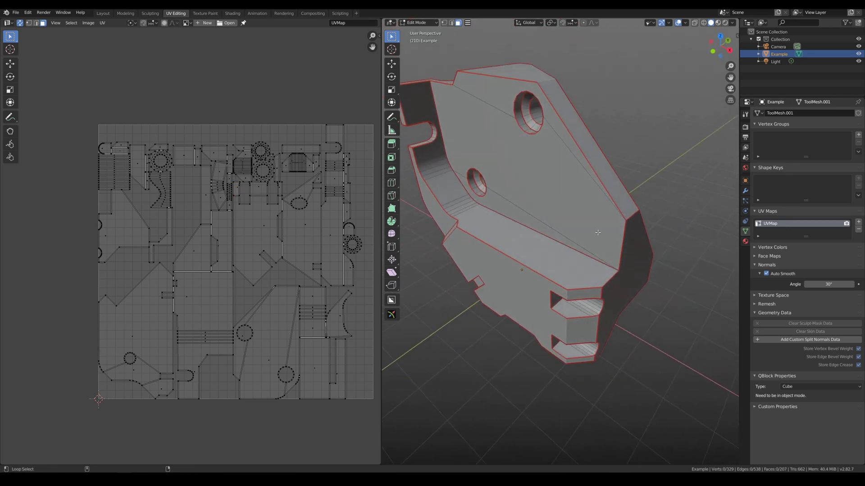
Step: Apply Smooth With Hard Edges to the whole mesh
{"action": "middle_click_drag", "start_coordinate": [597, 232], "coordinate": [591, 225]}
{"action": "key", "text": "shift+alt+u"}
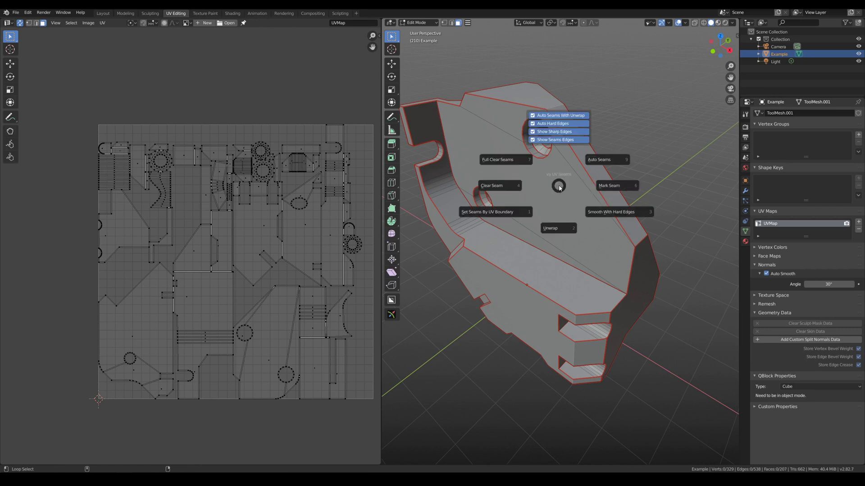
{"action": "left_click", "coordinate": [603, 215]}
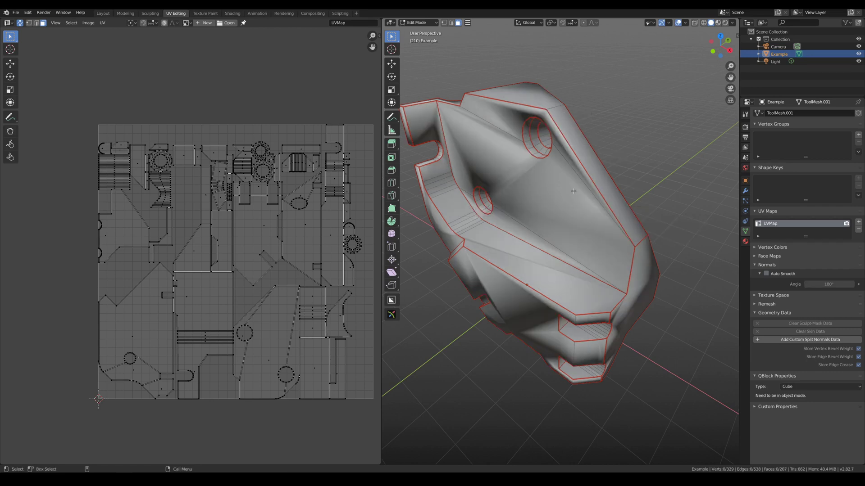
{"action": "key", "text": "alt+e"}
{"action": "left_click", "coordinate": [604, 217]}
Step: Select the large plate face together with the adjoining curved inner wall and ledge, unwrap them as one island and clear the selection
{"action": "mouse_move", "coordinate": [568, 190]}
{"action": "left_mouse_down", "text": "alt"}
{"action": "mouse_move", "coordinate": [561, 210]}
{"action": "mouse_move", "coordinate": [567, 191]}
{"action": "left_mouse_up", "text": "alt"}
{"action": "scroll", "coordinate": [531, 220], "scroll_direction": "up", "scroll_amount": 4}
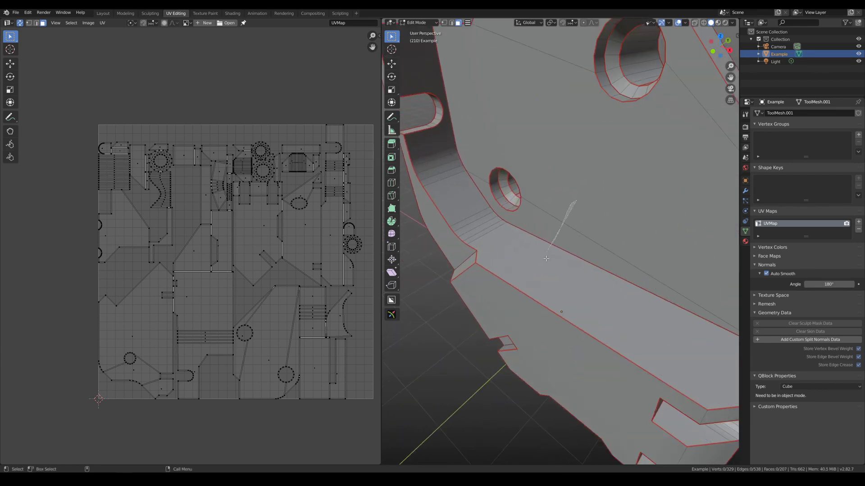
{"action": "right_click_drag", "start_coordinate": [546, 259], "coordinate": [544, 262]}
{"action": "right_click_drag", "start_coordinate": [443, 127], "coordinate": [483, 221], "text": "shift"}
{"action": "scroll", "coordinate": [491, 166], "scroll_direction": "down", "scroll_amount": 4}
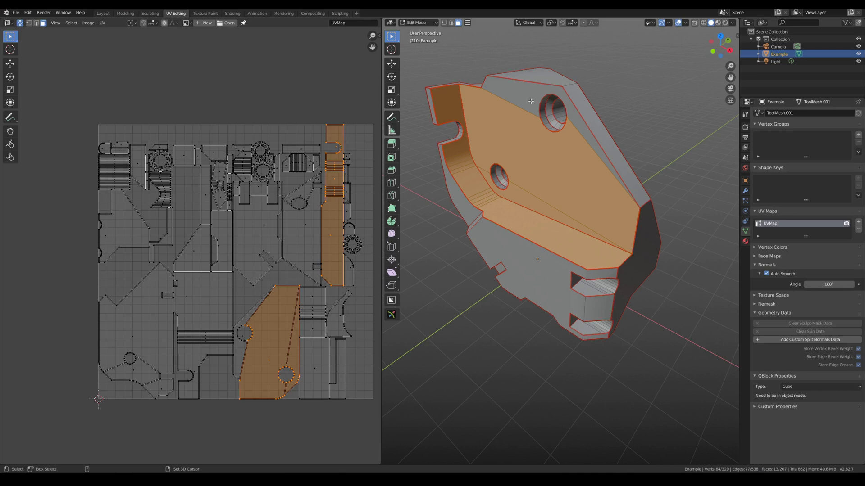
{"action": "left_click", "coordinate": [531, 101], "text": "shift"}
{"action": "left_click_drag", "start_coordinate": [538, 153], "coordinate": [574, 176], "text": "alt+shift"}
{"action": "key", "text": "alt+u"}
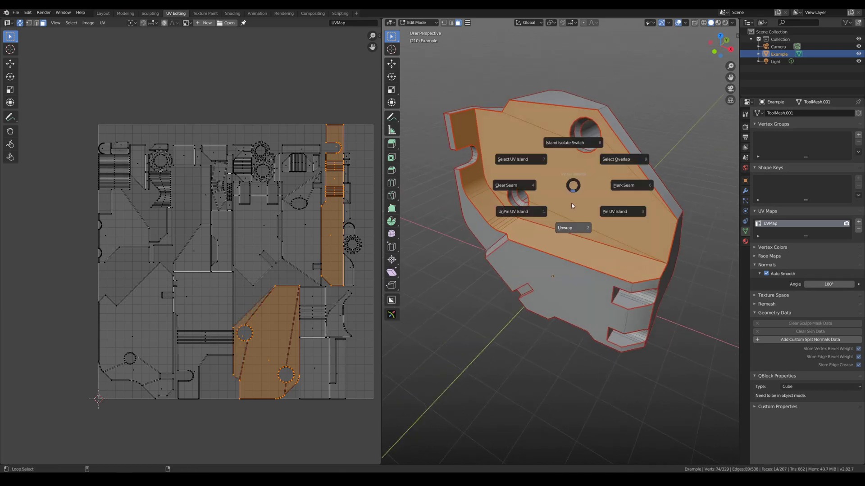
{"action": "left_click", "coordinate": [572, 206]}
{"action": "key", "text": "alt+a"}
Step: Bevel the short rim edge at the corner above the larger round hole and check the shading in Object Mode
{"action": "scroll", "coordinate": [530, 180], "scroll_direction": "up", "scroll_amount": 5}
{"action": "middle_click_drag", "start_coordinate": [524, 185], "coordinate": [578, 165]}
{"action": "scroll", "coordinate": [523, 200], "scroll_direction": "down", "scroll_amount": 2}
{"action": "scroll", "coordinate": [579, 165], "scroll_direction": "up", "scroll_amount": 3}
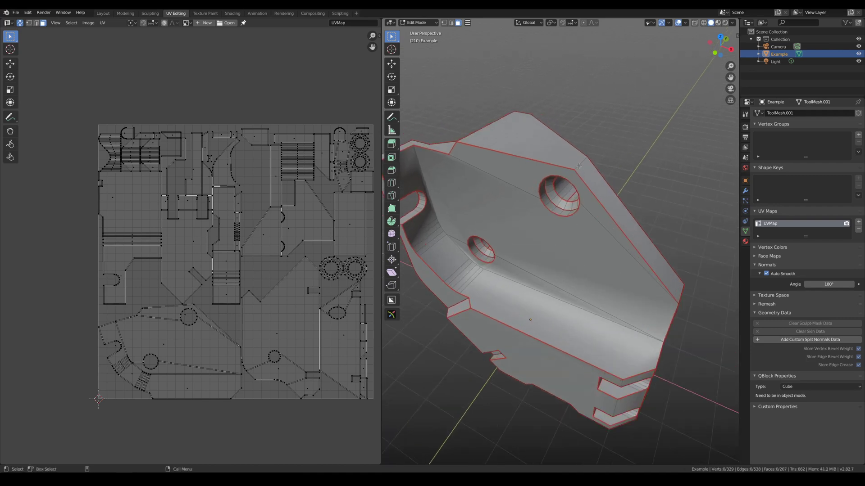
{"action": "key", "text": "2"}
{"action": "left_click", "coordinate": [579, 166]}
{"action": "key", "text": "ctrl+b"}
{"action": "left_click", "coordinate": [604, 206]}
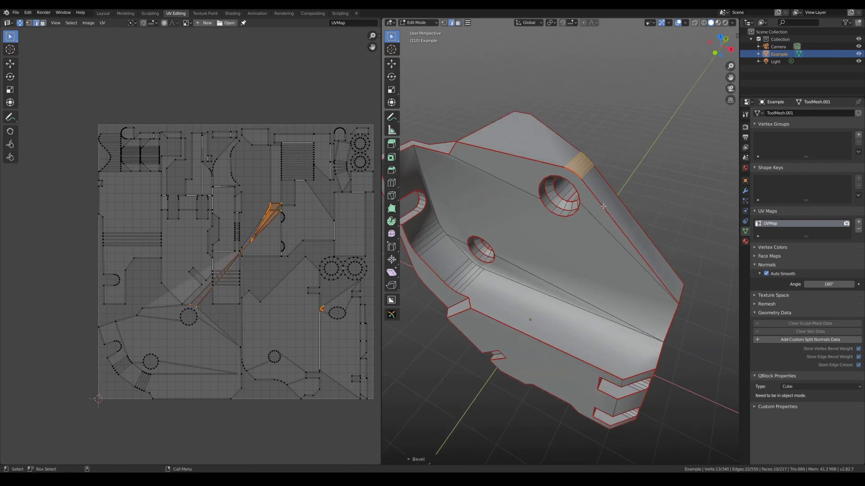
{"action": "middle_click_drag", "start_coordinate": [604, 206], "coordinate": [602, 183]}
{"action": "key", "text": "Tab"}
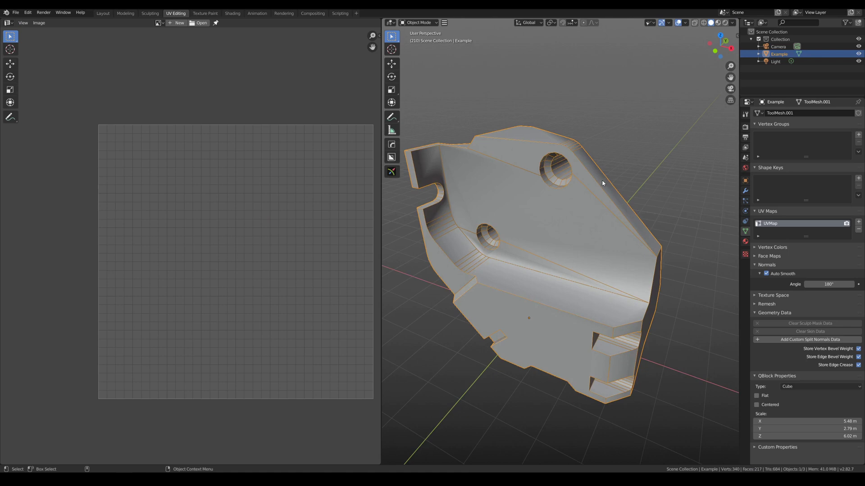
{"action": "key", "text": "Tab"}
Step: Select the seam-bounded rim faces including the new bevel, unwrap them and clear the selection
{"action": "middle_click_drag", "start_coordinate": [597, 152], "coordinate": [587, 156]}
{"action": "scroll", "coordinate": [586, 155], "scroll_direction": "up", "scroll_amount": 2}
{"action": "key", "text": "l"}
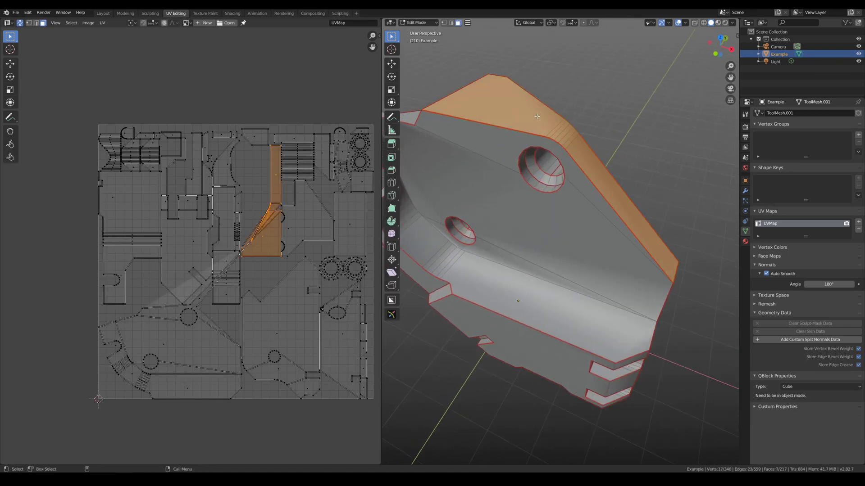
{"action": "scroll", "coordinate": [599, 138], "scroll_direction": "down", "scroll_amount": 1}
{"action": "key", "text": "alt+u"}
{"action": "left_click", "coordinate": [602, 175]}
{"action": "left_click", "coordinate": [630, 148]}
Step: Select only the large plate face with the two round holes, unwrap it as a separate island and clear the selection
{"action": "middle_click_drag", "start_coordinate": [630, 163], "coordinate": [592, 193]}
{"action": "right_click_drag", "start_coordinate": [514, 237], "coordinate": [516, 278], "text": "ctrl"}
{"action": "key", "text": "alt+u"}
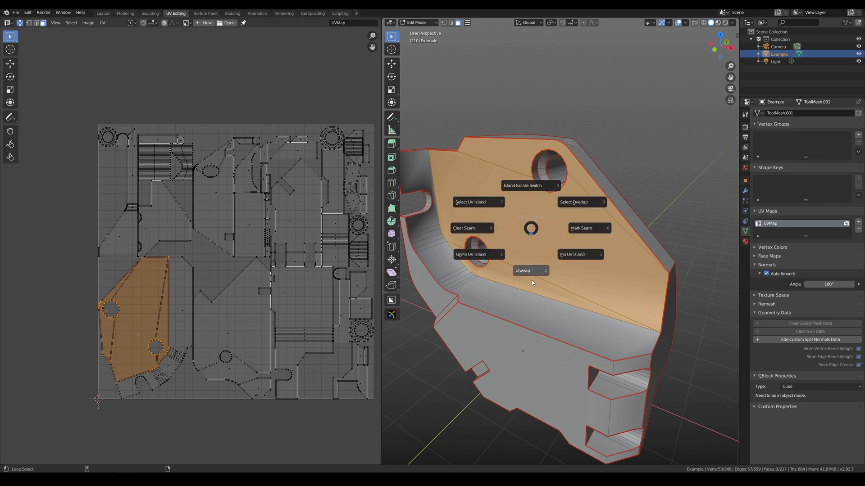
{"action": "left_click", "coordinate": [531, 270]}
{"action": "middle_click_drag", "start_coordinate": [540, 241], "coordinate": [590, 230]}
{"action": "key", "text": "alt+a"}
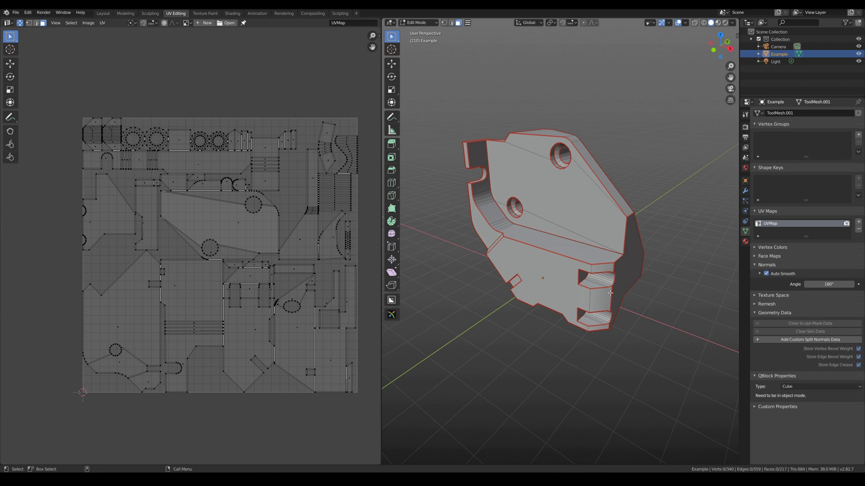
Step: Pin the lower front UV island from the narrow end face above the upper notch and clear the selection
{"action": "scroll", "coordinate": [611, 293], "scroll_direction": "up", "scroll_amount": 4}
{"action": "key", "text": "alt+z"}
{"action": "key", "text": "alt+z"}
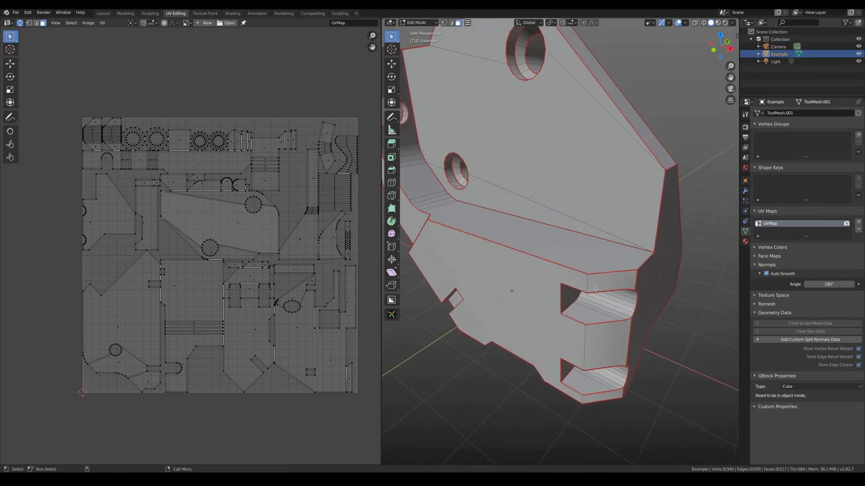
{"action": "left_click", "coordinate": [596, 285]}
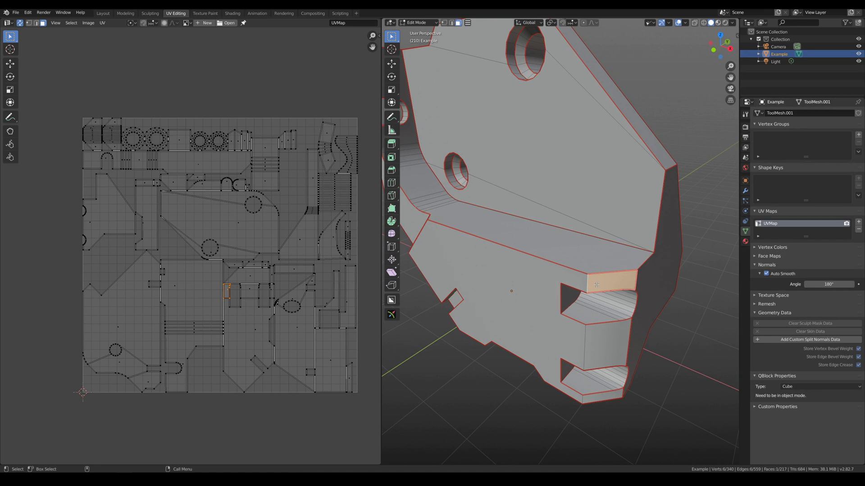
{"action": "key", "text": "alt+u"}
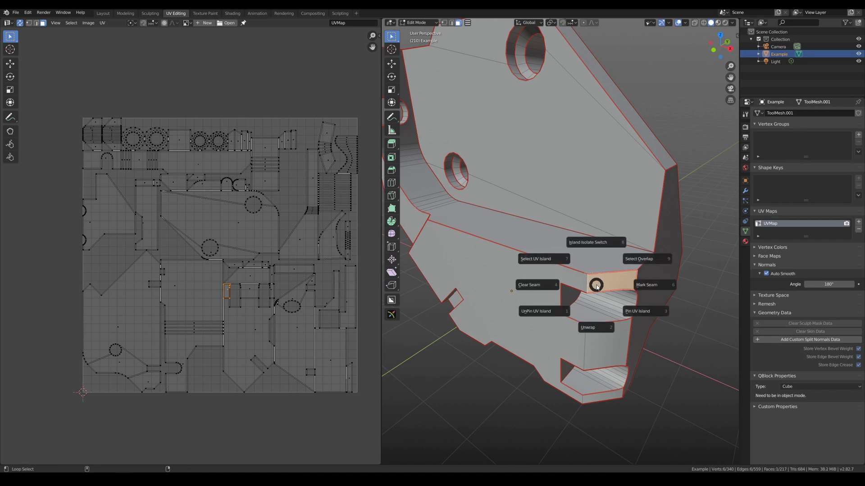
{"action": "left_click", "coordinate": [636, 311]}
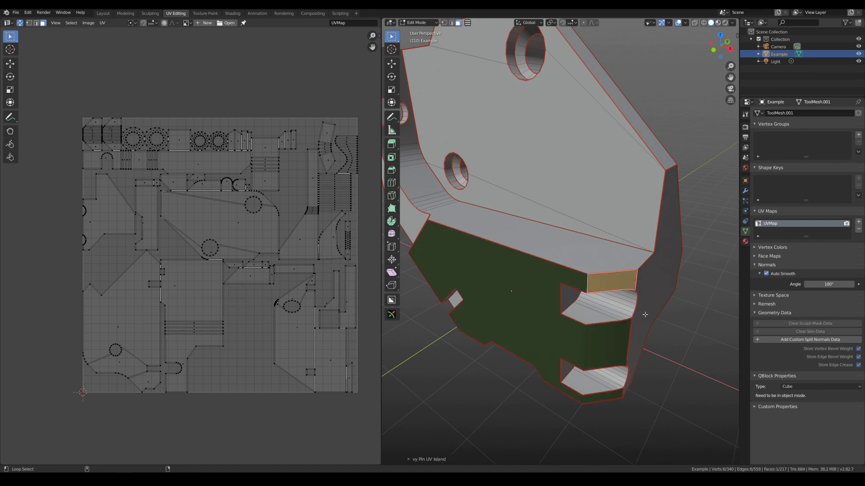
{"action": "left_click", "coordinate": [692, 311]}
Step: Unwrap the whole mesh again with the lower front island pinned
{"action": "scroll", "coordinate": [692, 311], "scroll_direction": "down", "scroll_amount": 2}
{"action": "middle_click_drag", "start_coordinate": [692, 310], "coordinate": [658, 222]}
{"action": "key", "text": "alt+u"}
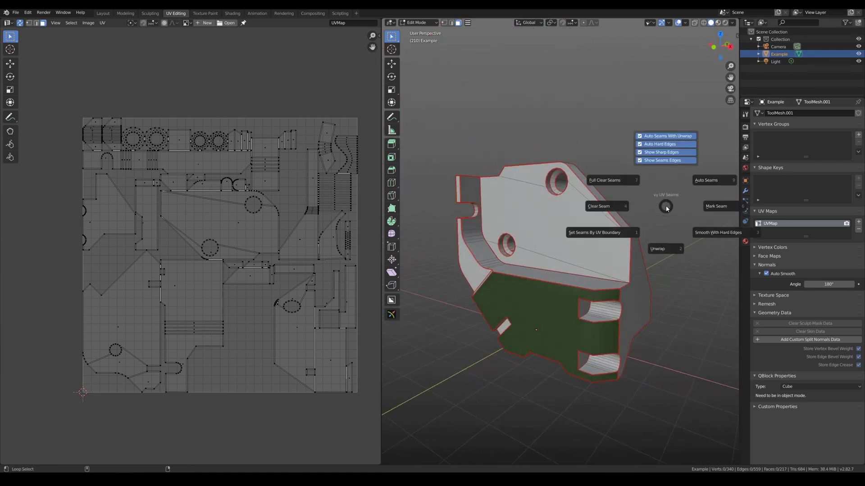
{"action": "left_click", "coordinate": [674, 259]}
Step: Select the entire pinned island from its large front face to inspect it, and clear the selection
{"action": "left_click", "coordinate": [583, 330]}
{"action": "key", "text": "alt+u"}
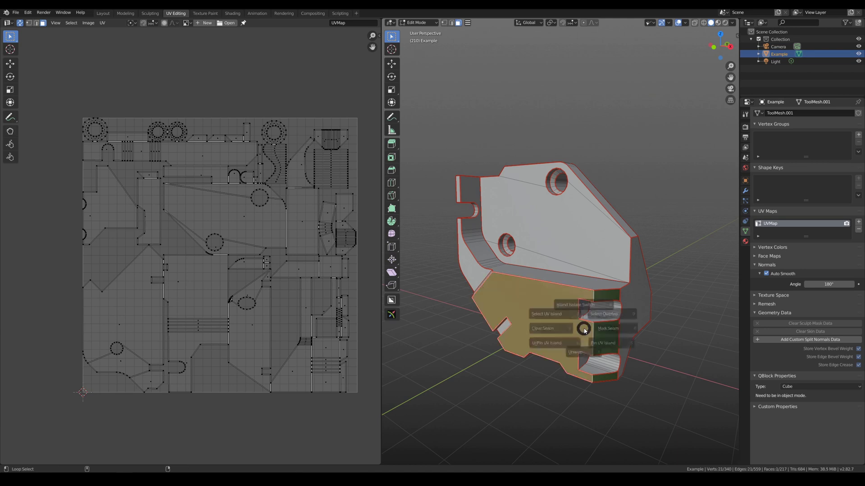
{"action": "left_click", "coordinate": [537, 299]}
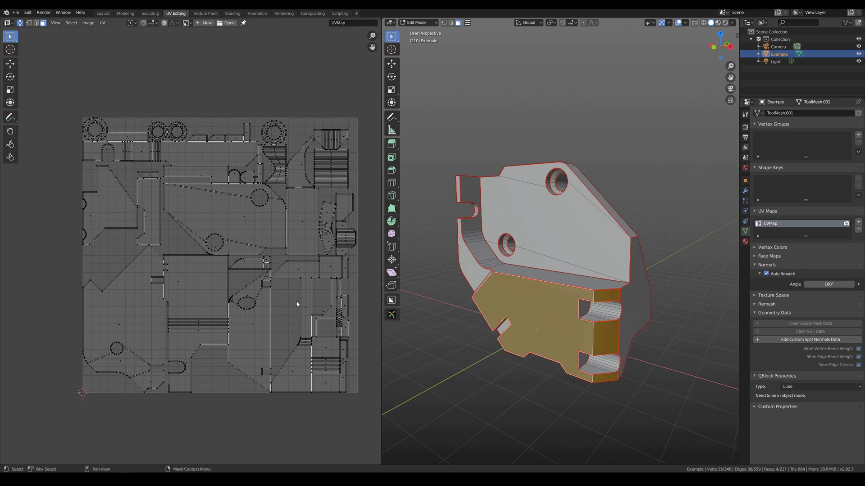
{"action": "middle_click_drag", "start_coordinate": [670, 213], "coordinate": [518, 239]}
{"action": "key", "text": "alt+a"}
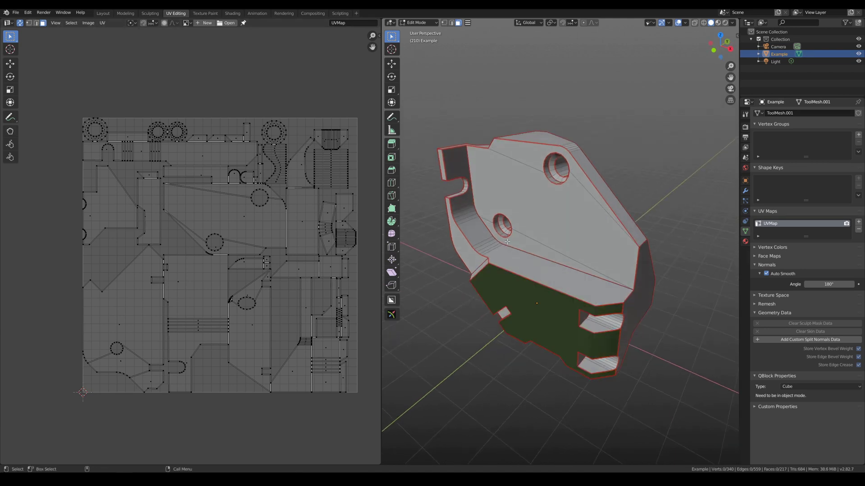
Step: Pin the UV island of the ledge and curved inner wall above the pinned front island, and clear the selection
{"action": "left_click", "coordinate": [503, 254]}
{"action": "key", "text": "u"}
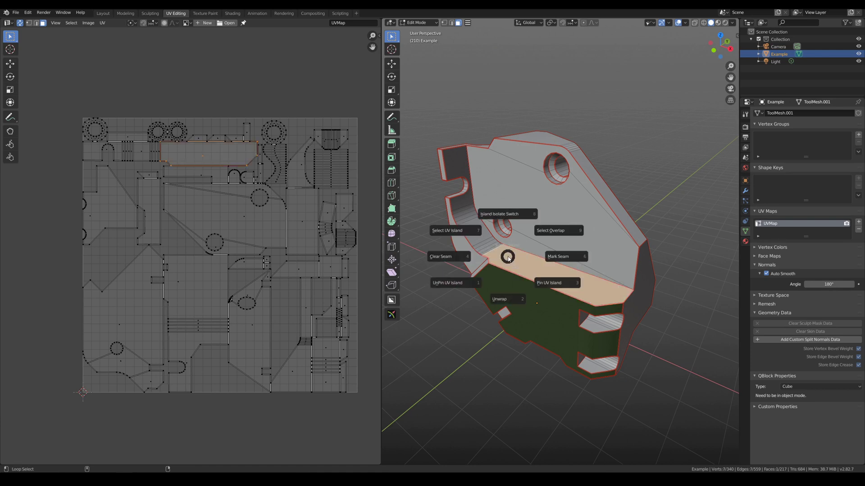
{"action": "left_click", "coordinate": [552, 287]}
{"action": "key", "text": "alt+a"}
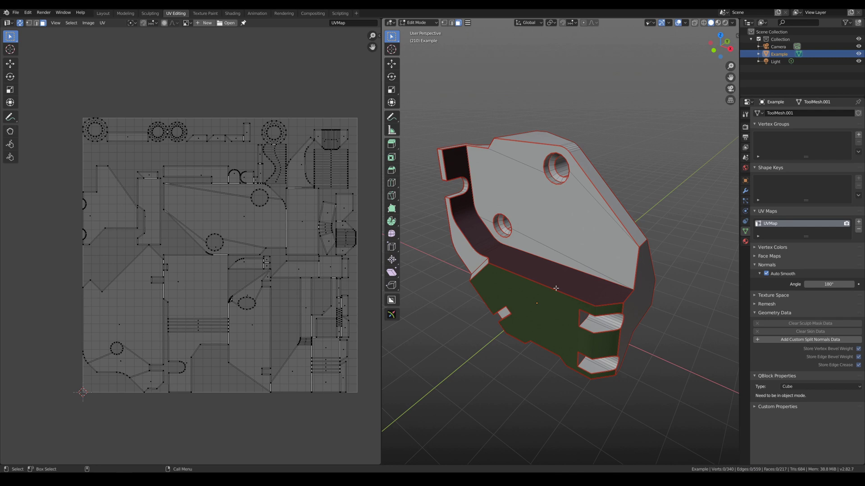
Step: Unwrap the whole mesh again with the ledge and curved inner wall island pinned too
{"action": "key", "text": "u"}
{"action": "left_click", "coordinate": [637, 167]}
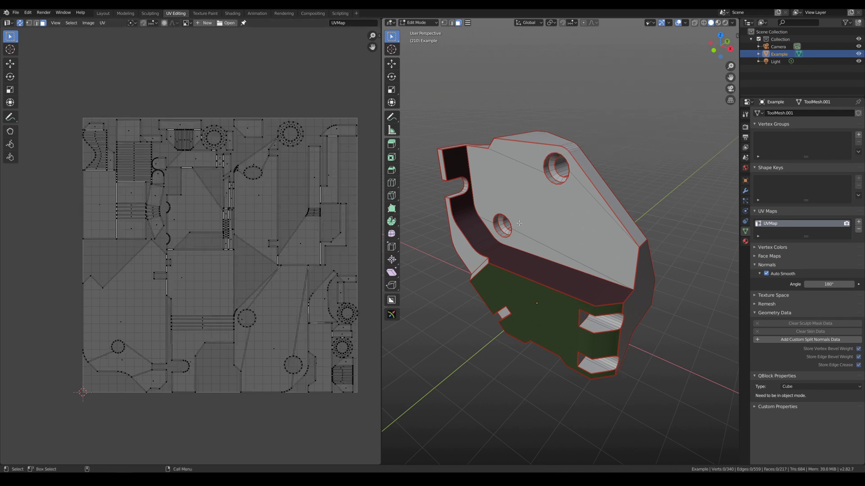
Step: Unpin the UV island of the ledge and curved inner wall from its ledge face, and unwrap the whole mesh again
{"action": "left_click", "coordinate": [552, 268]}
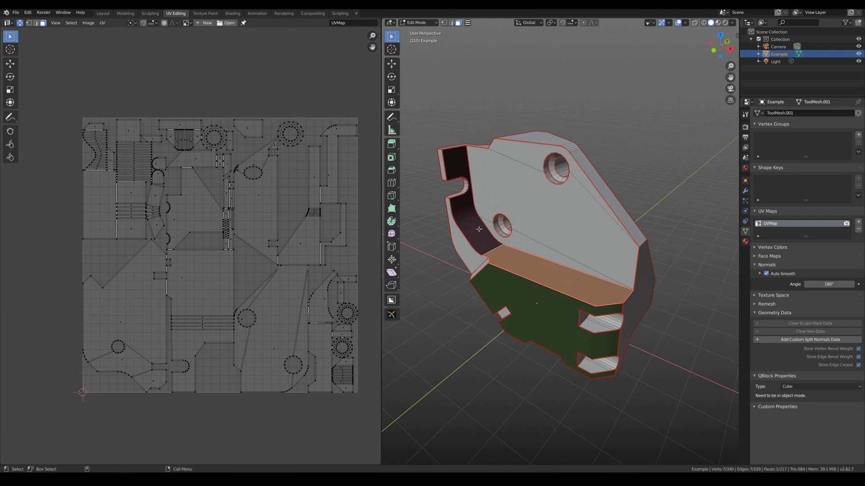
{"action": "key", "text": "alt+u"}
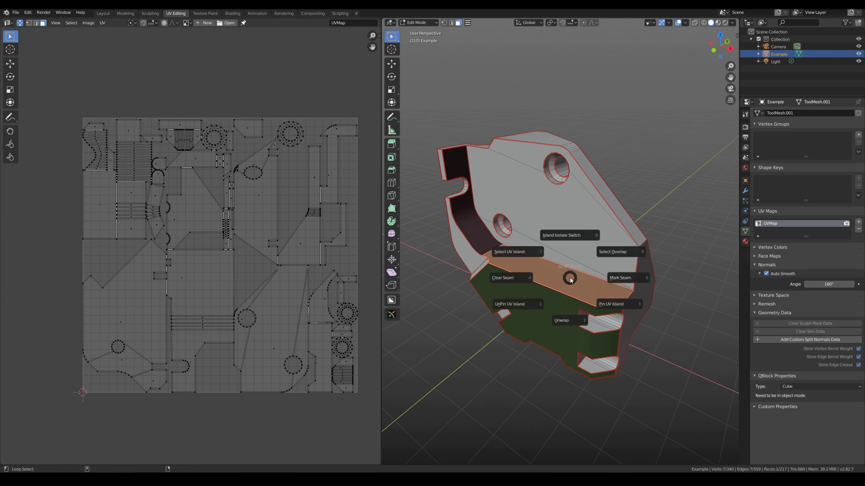
{"action": "left_click", "coordinate": [509, 251]}
{"action": "scroll", "coordinate": [555, 279], "scroll_direction": "up", "scroll_amount": 1}
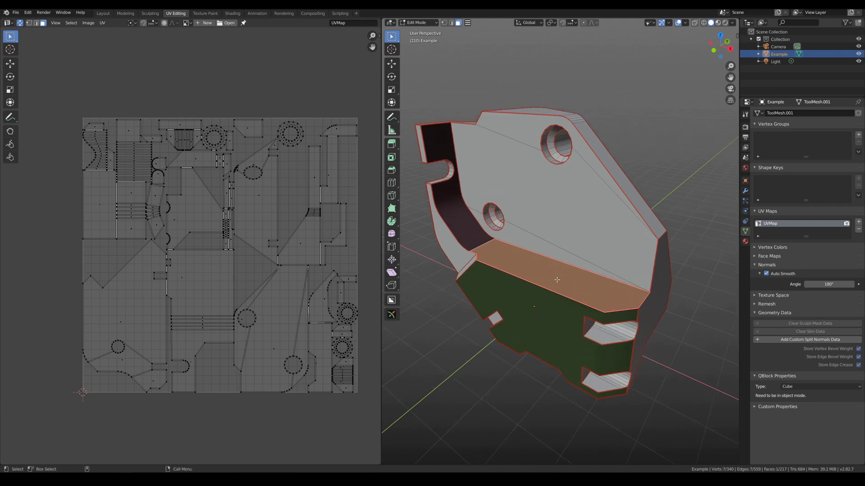
{"action": "key", "text": "alt+q"}
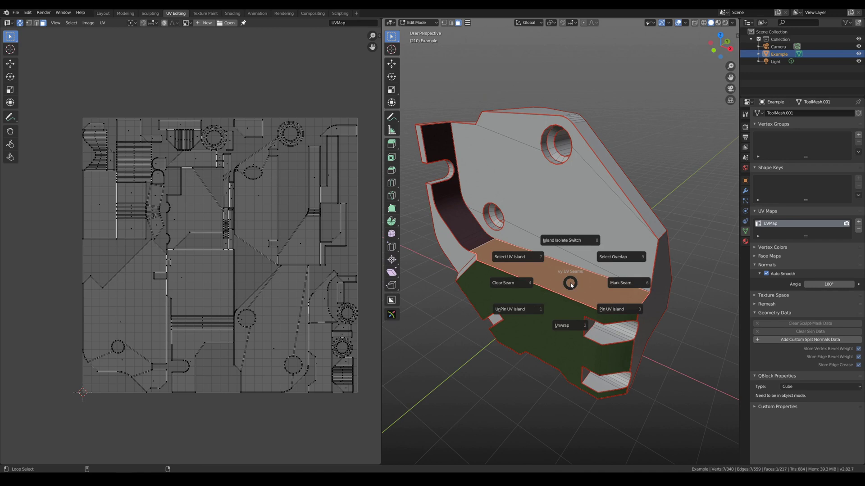
{"action": "left_click", "coordinate": [518, 311]}
{"action": "key", "text": "alt+a"}
{"action": "key", "text": "alt+q"}
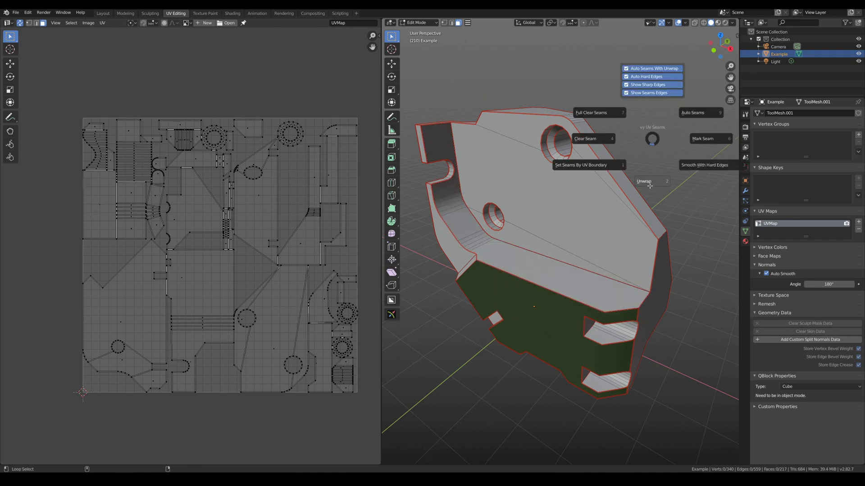
{"action": "left_click", "coordinate": [589, 164]}
Step: Select the whole ledge island to inspect it in the UV layout, clear the selection, and examine the pinned island above the UV square
{"action": "left_click", "coordinate": [502, 255]}
{"action": "key", "text": "alt+u"}
{"action": "left_click", "coordinate": [450, 229]}
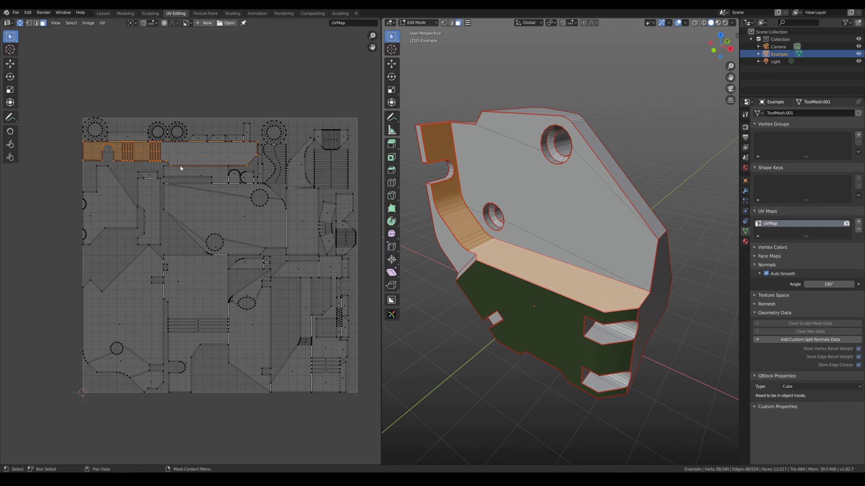
{"action": "key", "text": "alt+a"}
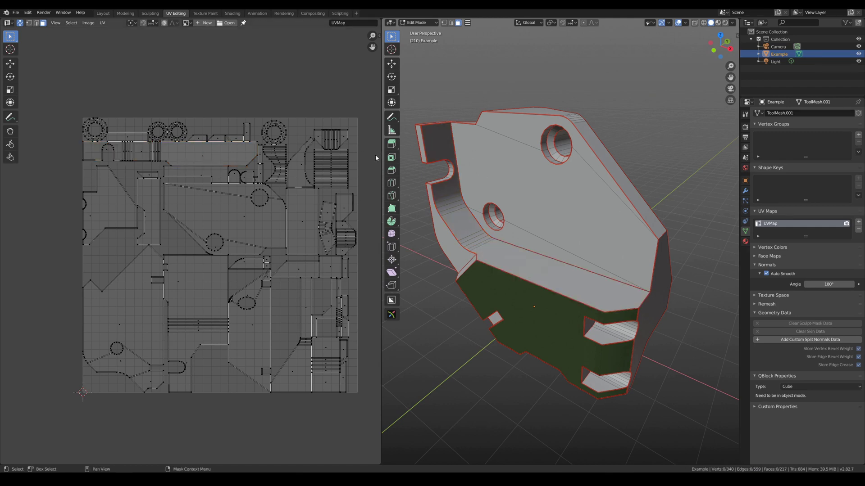
{"action": "scroll", "coordinate": [376, 157], "scroll_direction": "down", "scroll_amount": 1}
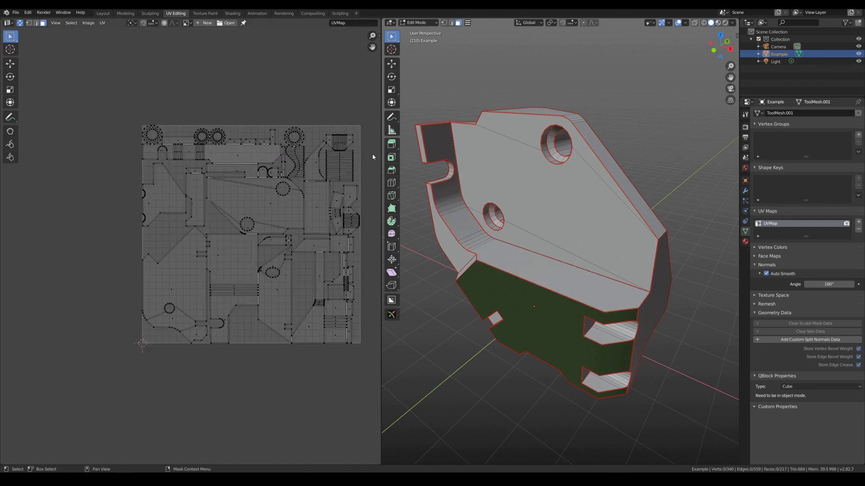
{"action": "scroll", "coordinate": [337, 173], "scroll_direction": "down", "scroll_amount": 2}
{"action": "middle_click_drag", "start_coordinate": [341, 133], "coordinate": [317, 189]}
{"action": "middle_click_drag", "start_coordinate": [307, 118], "coordinate": [303, 185]}
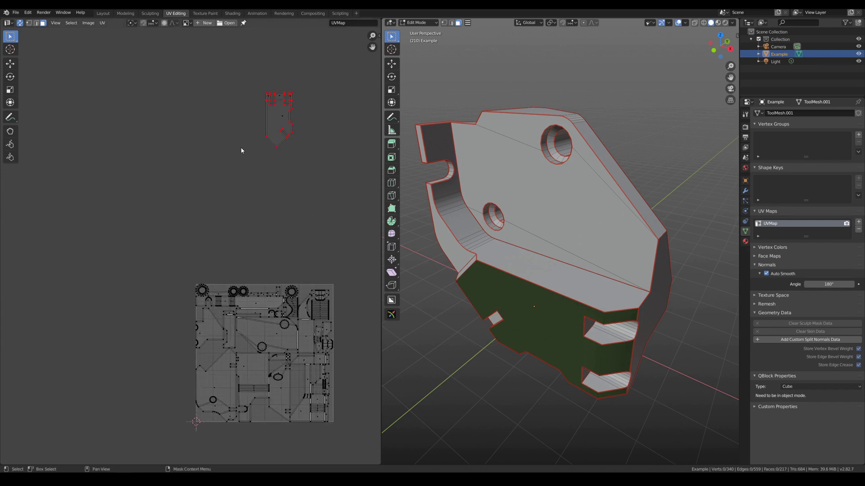